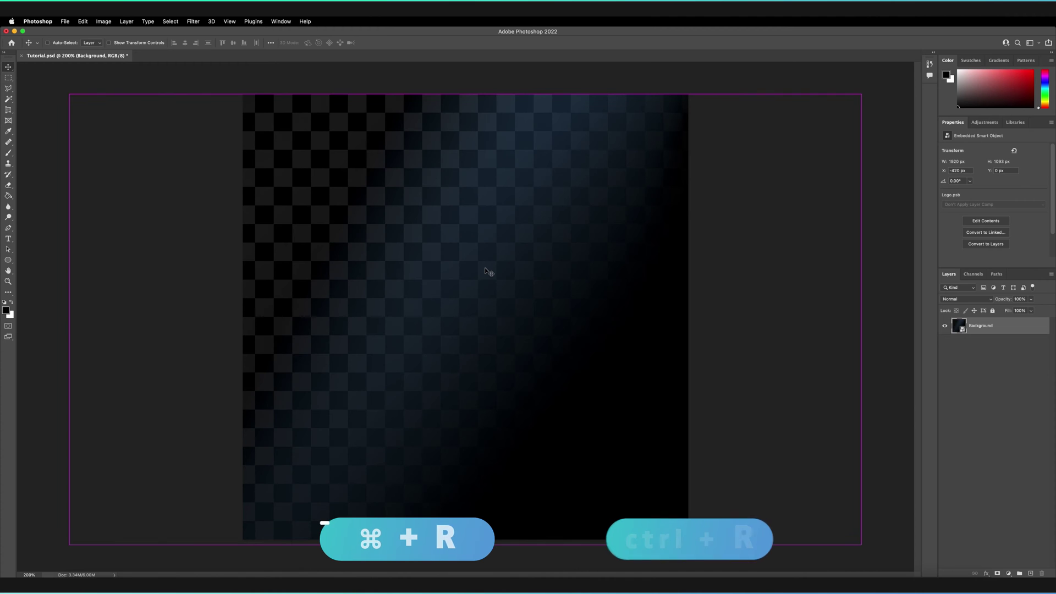
# Show the rulers along the canvas edges with Cmd+R.
pyautogui.press('super+r')
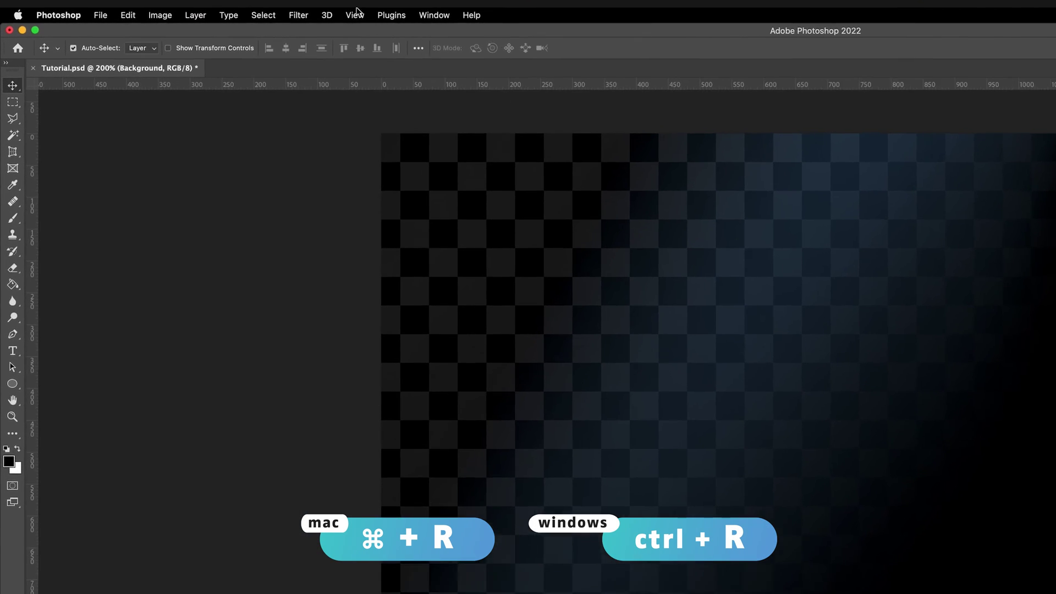
pyautogui.click(229, 21)
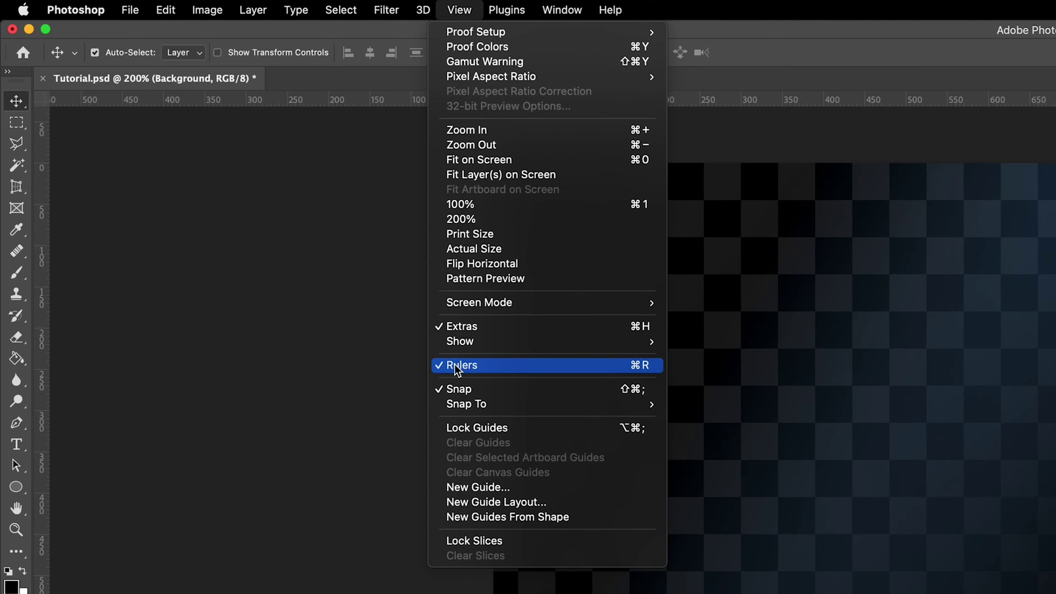
pyautogui.click(373, 344)
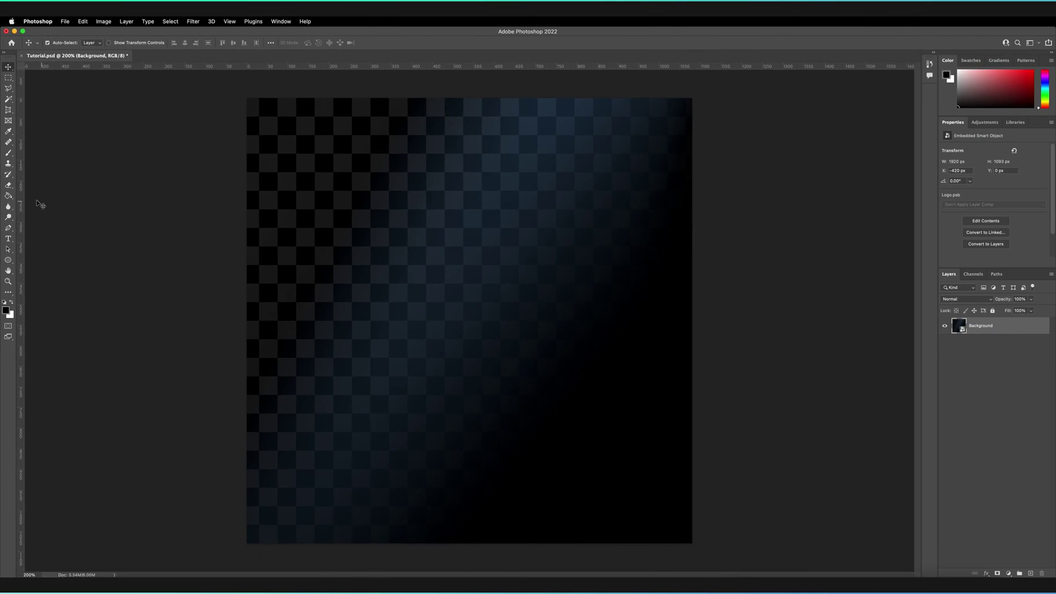
# Drag guides onto the canvas edges and through its vertical and horizontal centres.
pyautogui.moveTo(29, 262); pyautogui.dragTo(59, 260)
pyautogui.moveTo(44, 203); pyautogui.dragTo(246, 202)
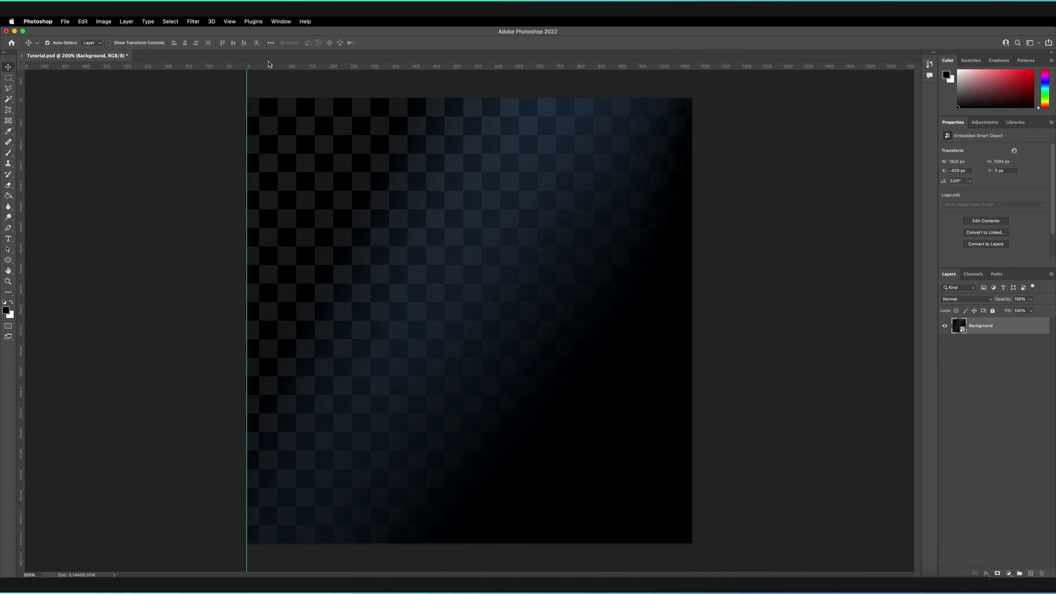
pyautogui.moveTo(268, 66); pyautogui.dragTo(276, 542)
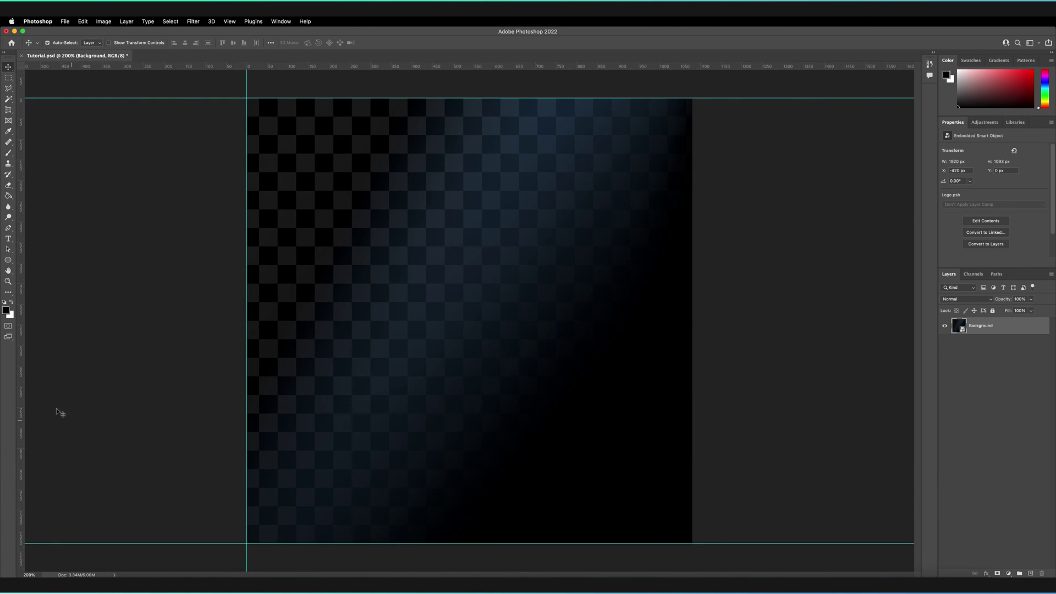
pyautogui.moveTo(20, 370); pyautogui.dragTo(691, 314)
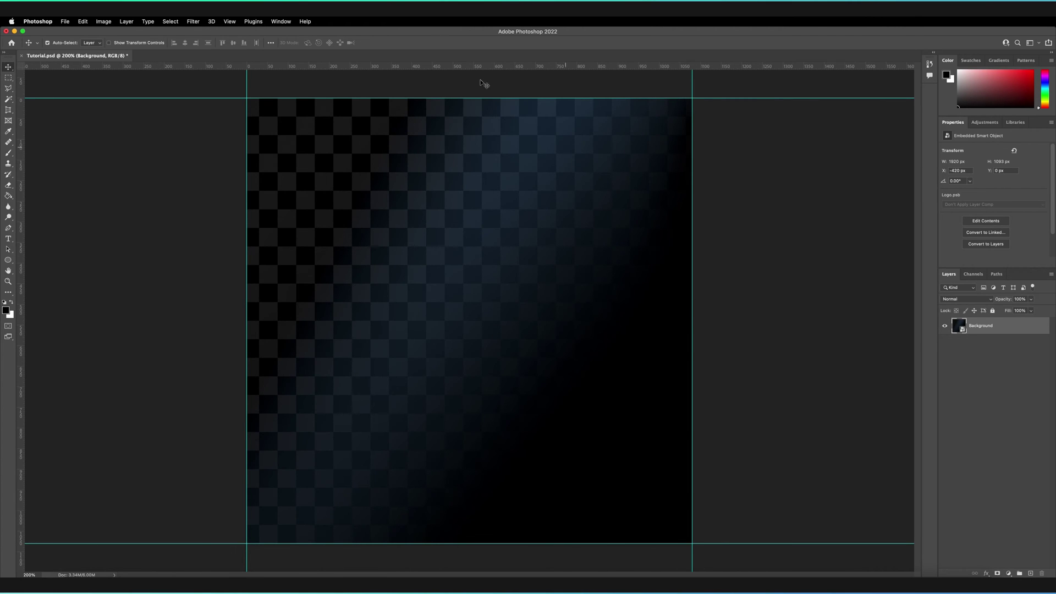
pyautogui.moveTo(460, 66); pyautogui.dragTo(450, 319)
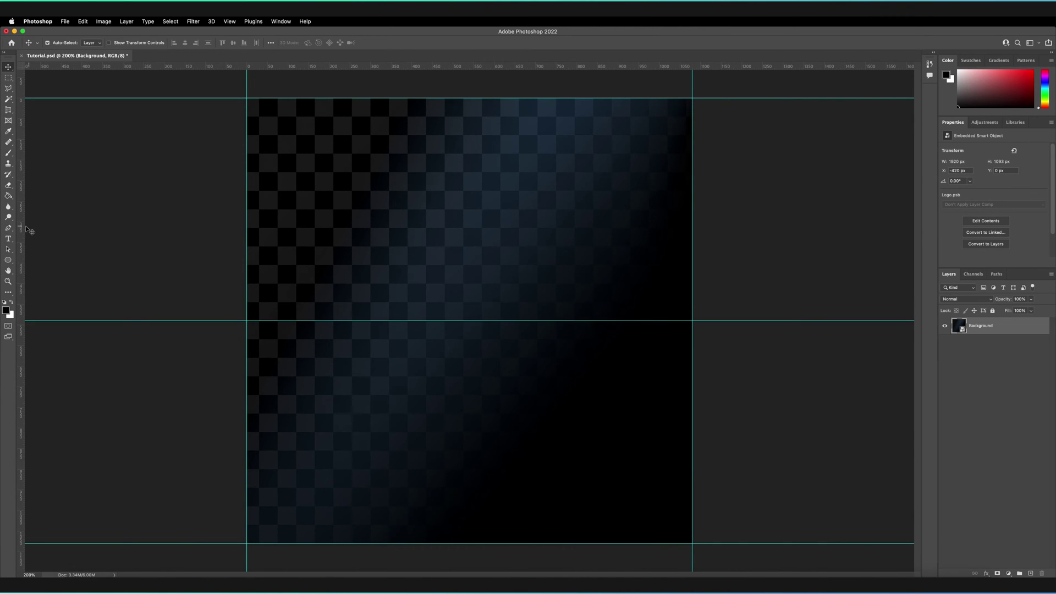
pyautogui.moveTo(21, 226); pyautogui.dragTo(472, 218)
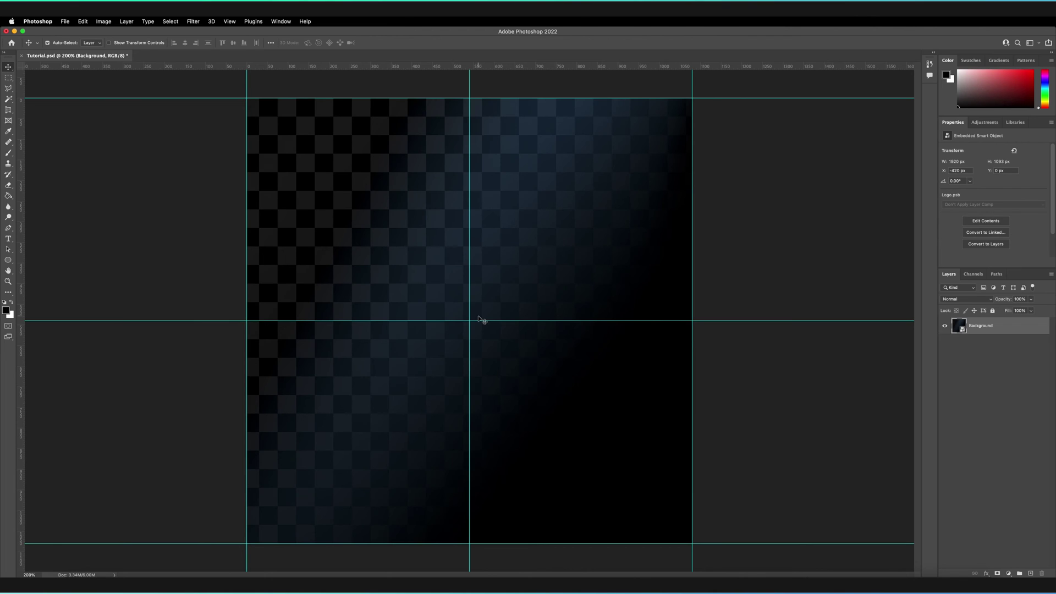
# Switch to the Brush tool, add an empty Layer 1, and make the brush smaller.
pyautogui.press('b')
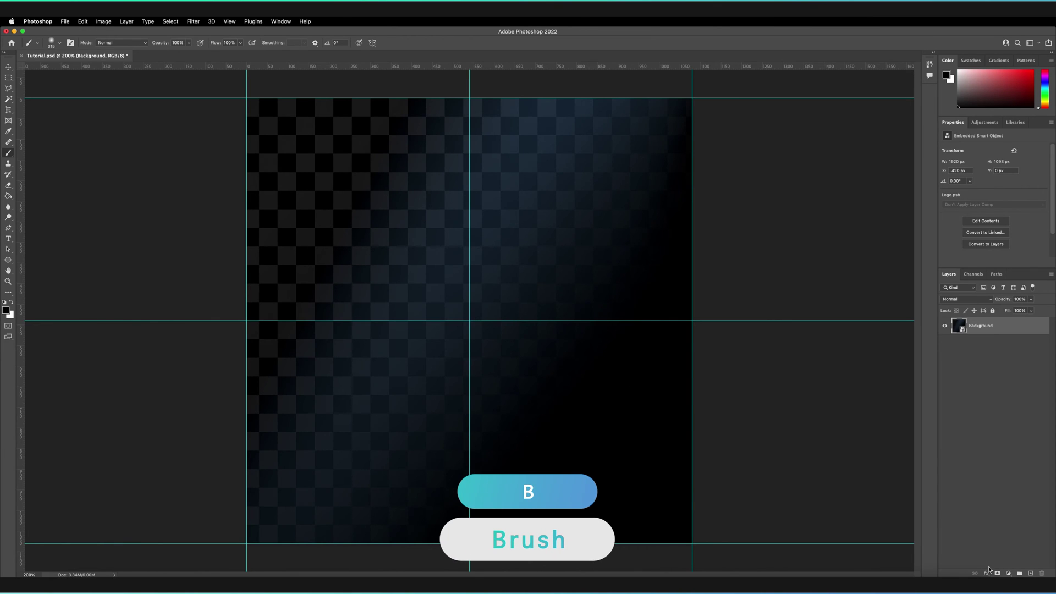
pyautogui.click(1031, 574)
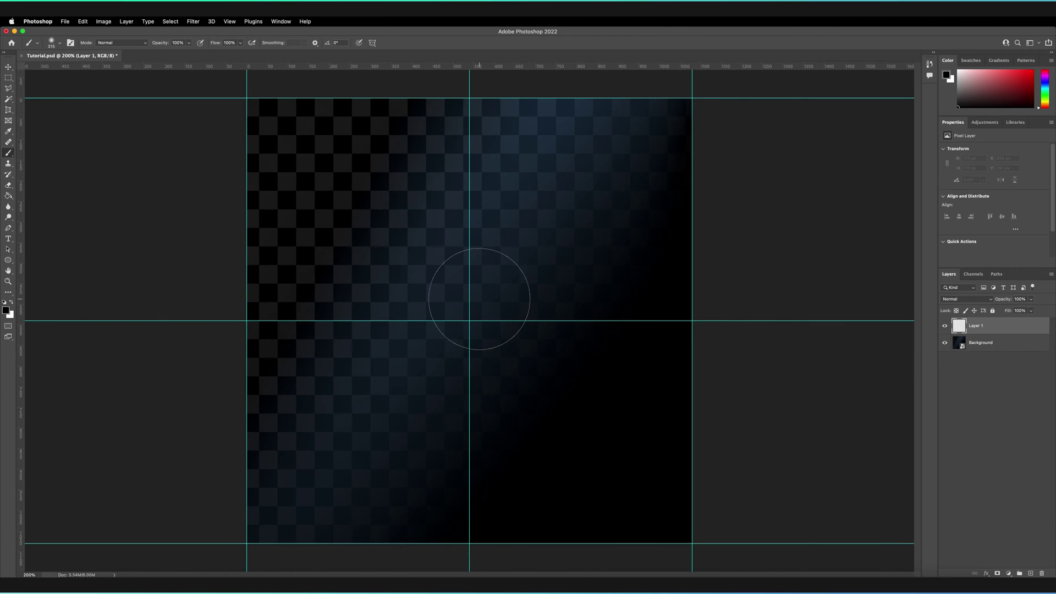
pyautogui.moveTo(479, 299)
pyautogui.mouseDown()
pyautogui.moveTo(372, 295)
pyautogui.moveTo(386, 421)
pyautogui.moveTo(371, 554)
pyautogui.mouseUp()
# Set the foreground colour to cyan #22bfd6 (R34 G191 B214).
pyautogui.click(5, 311)
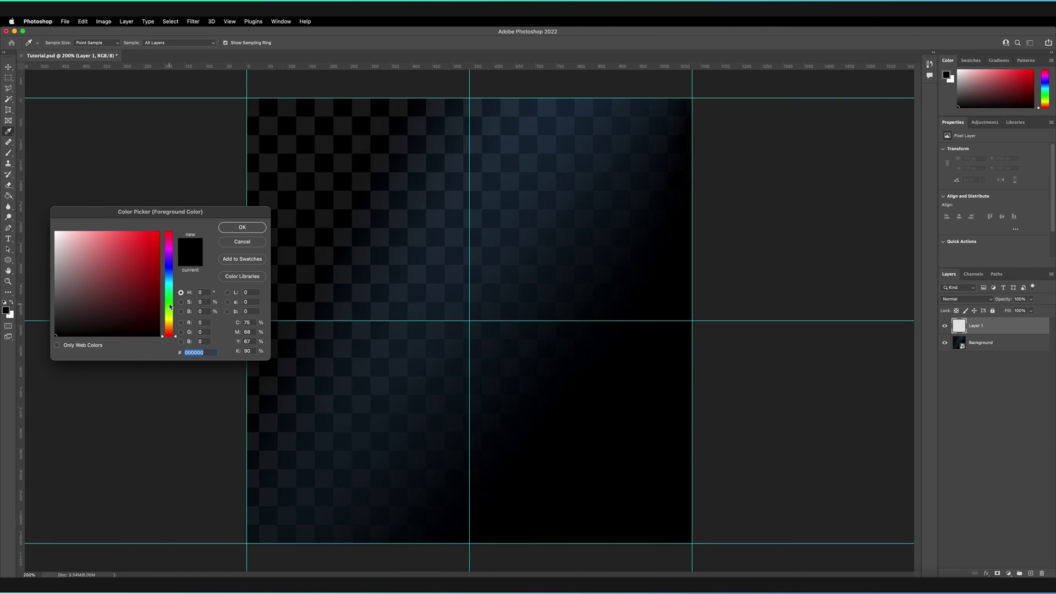
pyautogui.moveTo(169, 307)
pyautogui.mouseDown()
pyautogui.moveTo(169, 282)
pyautogui.moveTo(143, 248)
pyautogui.mouseUp()
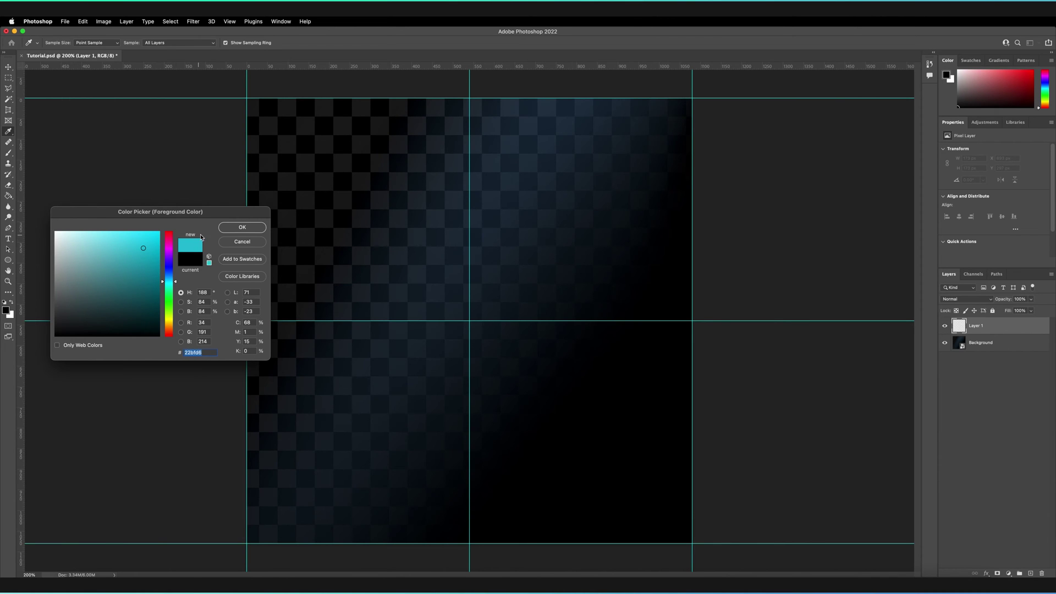
pyautogui.click(231, 230)
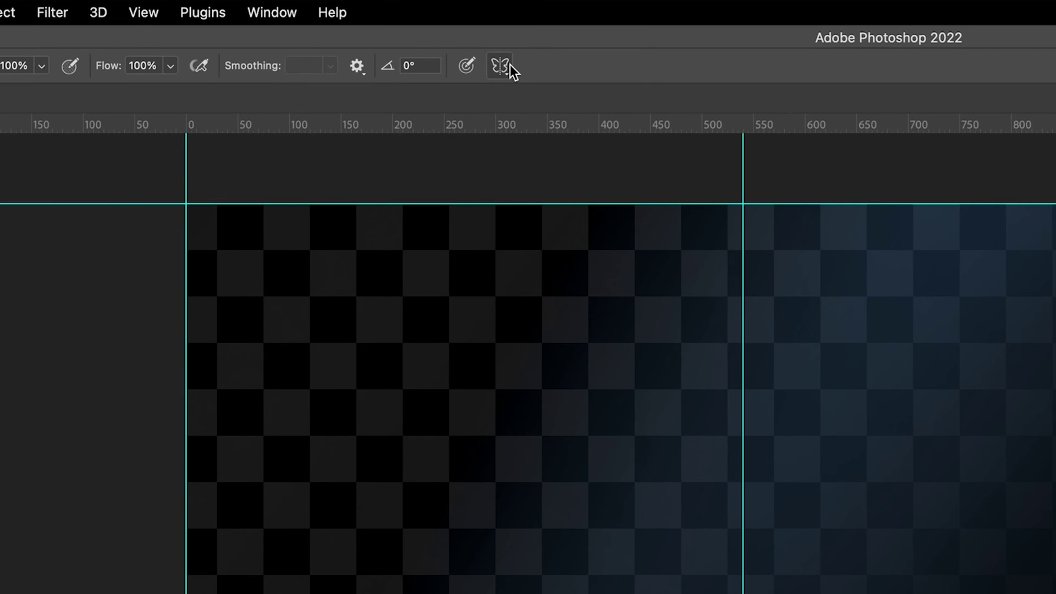
# Turn on Mandala symmetry with 6 segments and stretch its path across the canvas.
pyautogui.click(501, 66)
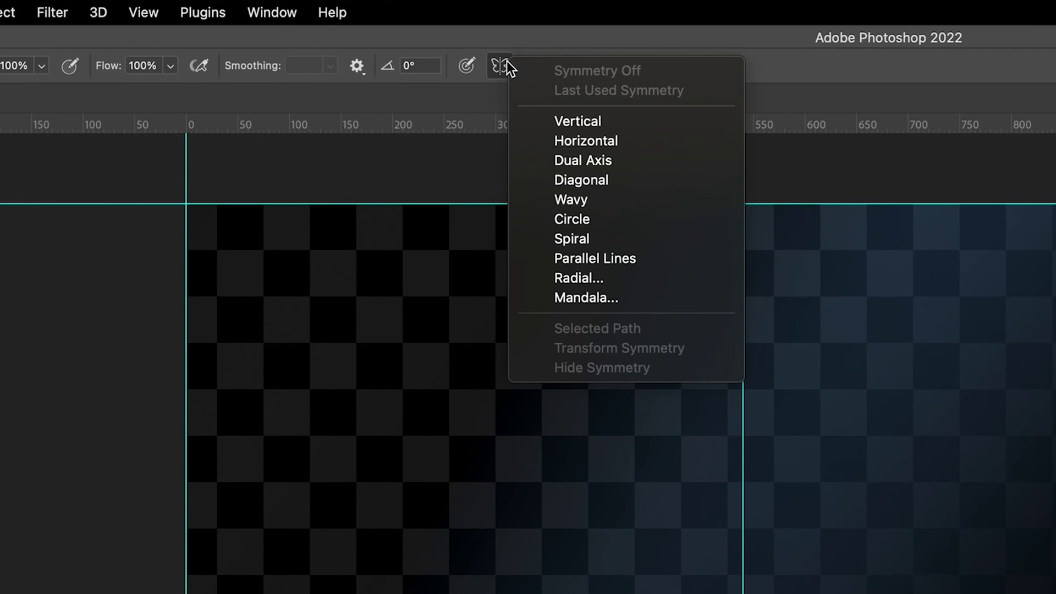
pyautogui.click(595, 300)
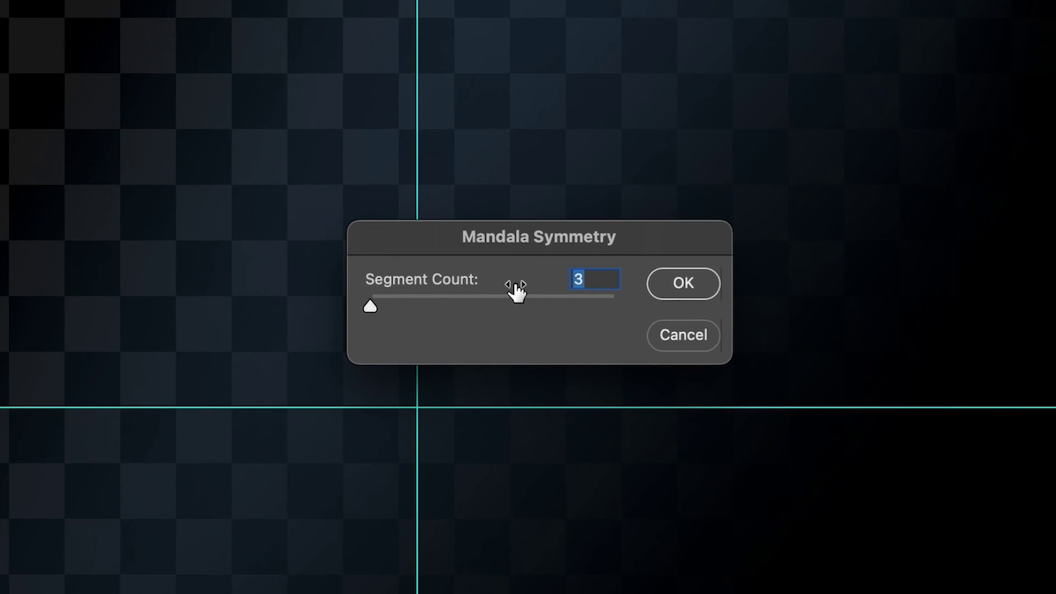
pyautogui.write('6')
pyautogui.press('Return')
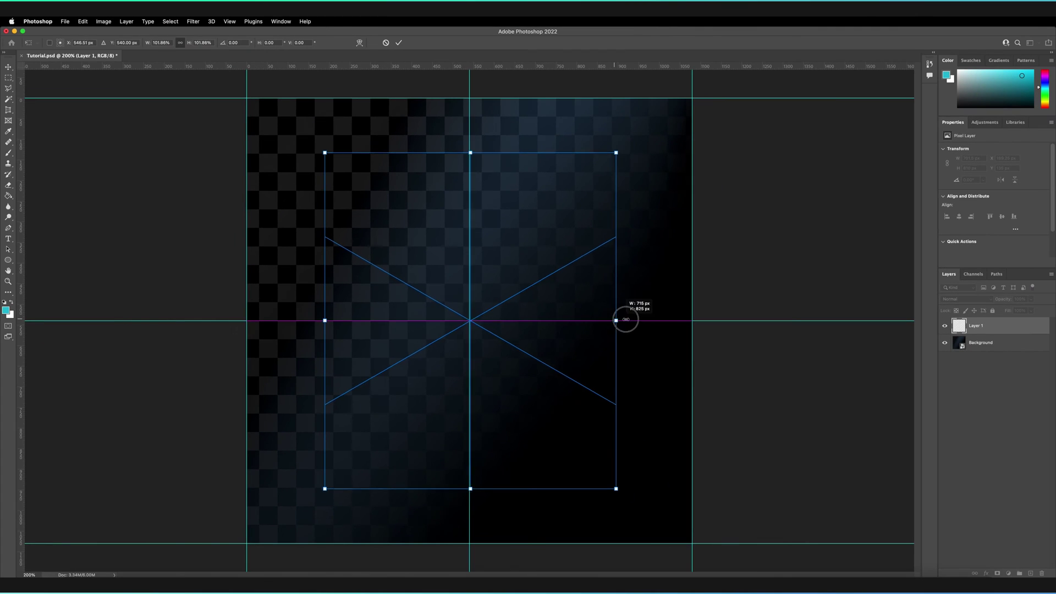
pyautogui.moveTo(626, 321); pyautogui.dragTo(692, 320)
pyautogui.moveTo(325, 320); pyautogui.dragTo(247, 320)
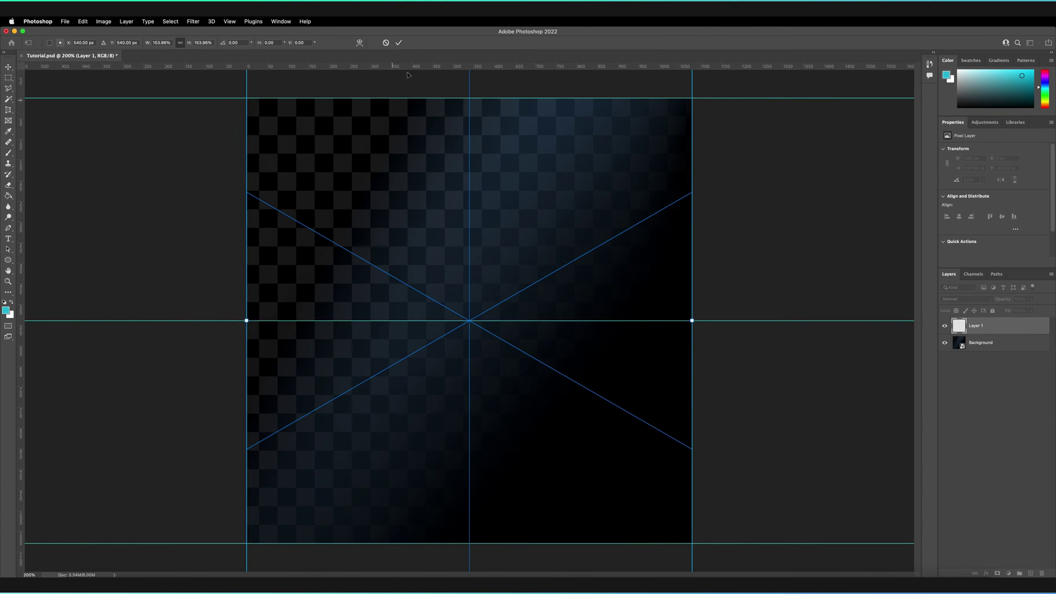
pyautogui.click(399, 44)
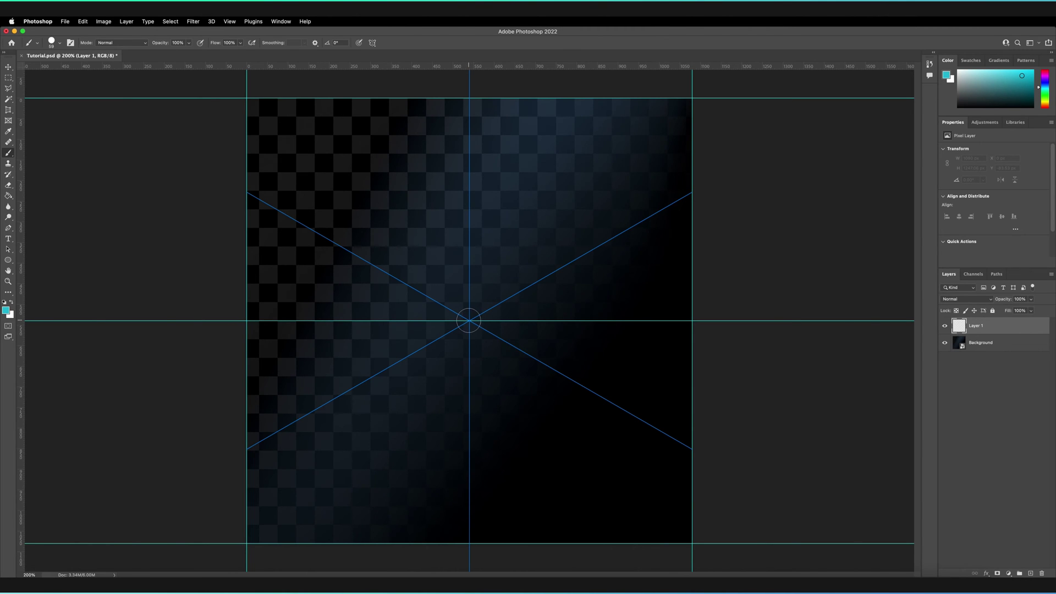
# Paint thick cyan looping strokes from the centre, mirrored into a ring-shaped mandala.
pyautogui.moveTo(469, 320)
pyautogui.mouseDown()
pyautogui.moveTo(509, 302)
pyautogui.moveTo(505, 256)
pyautogui.moveTo(544, 231)
pyautogui.moveTo(614, 298)
pyautogui.moveTo(650, 274)
pyautogui.moveTo(623, 189)
pyautogui.moveTo(635, 161)
pyautogui.moveTo(685, 146)
pyautogui.mouseUp()
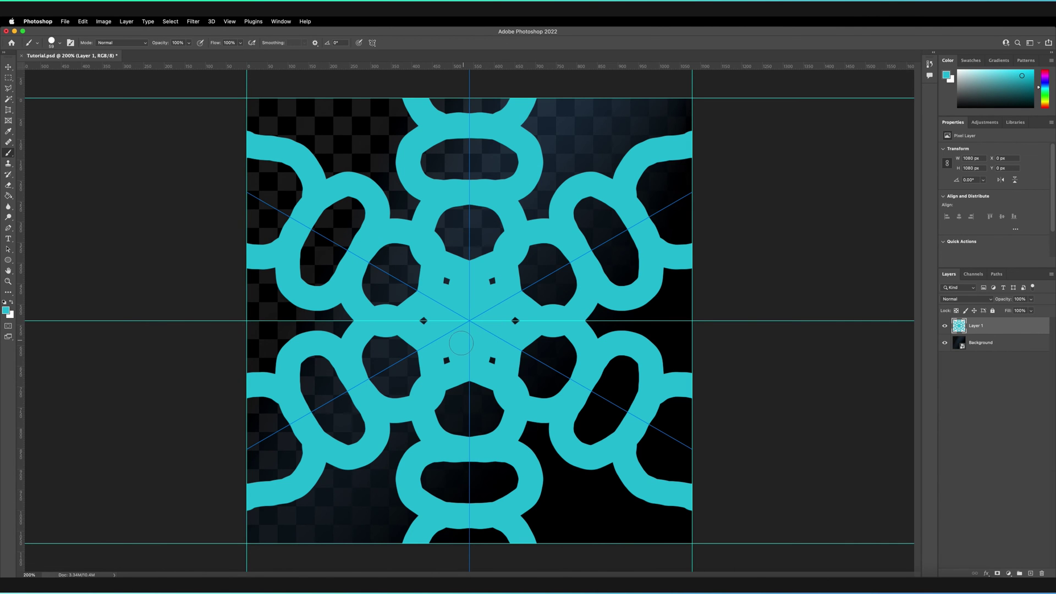
# Hide the Background layer and start Edit > Define Pattern from the mandala.
pyautogui.click(945, 343)
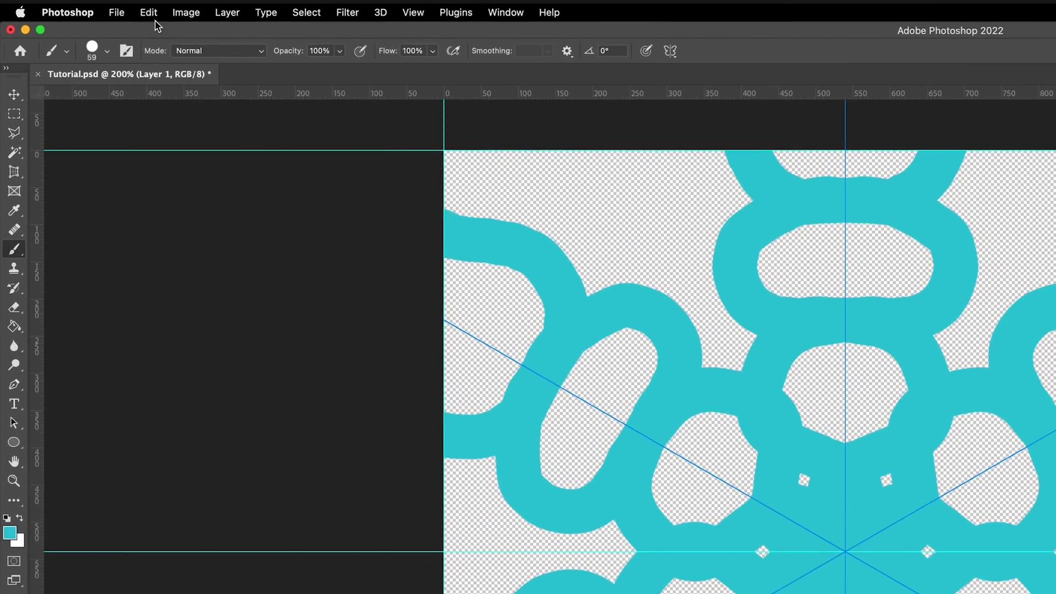
pyautogui.click(82, 21)
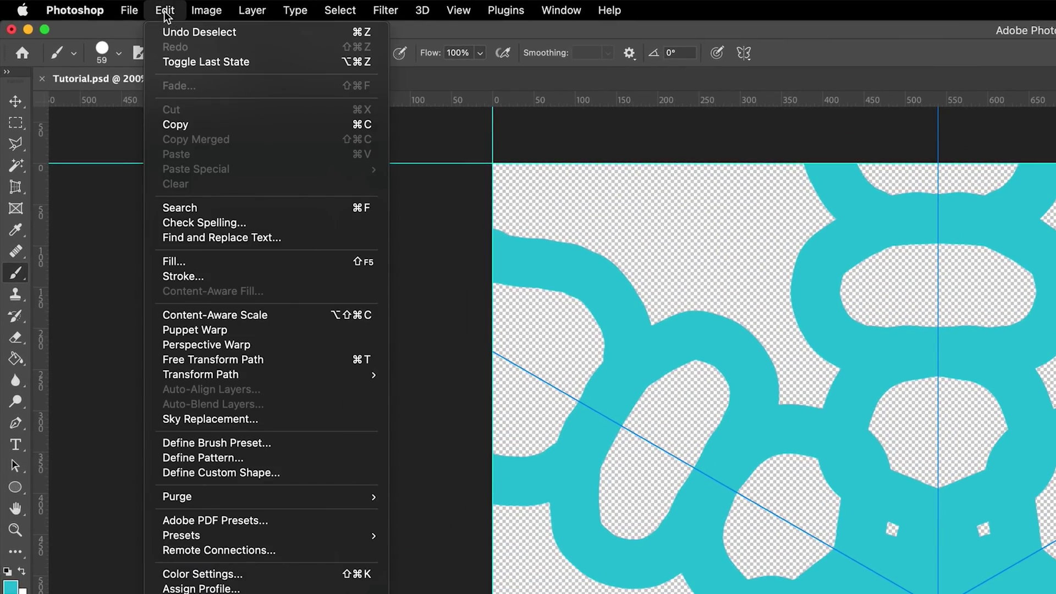
pyautogui.click(209, 458)
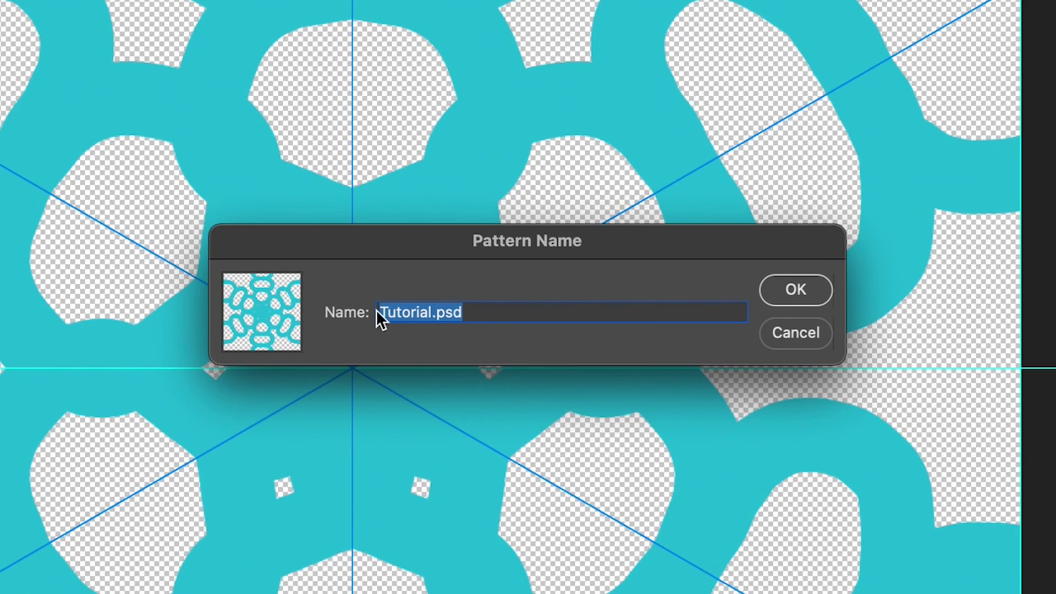
# Cancel the Pattern Name dialog and browse the Patterns panel, expanding and collapsing Trees.
pyautogui.click(795, 332)
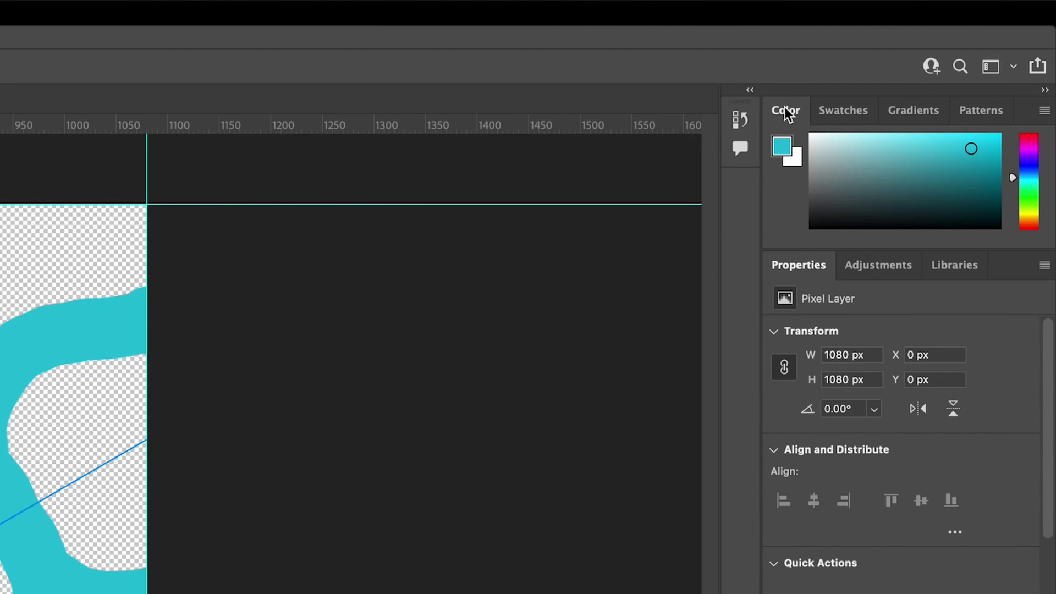
pyautogui.click(982, 112)
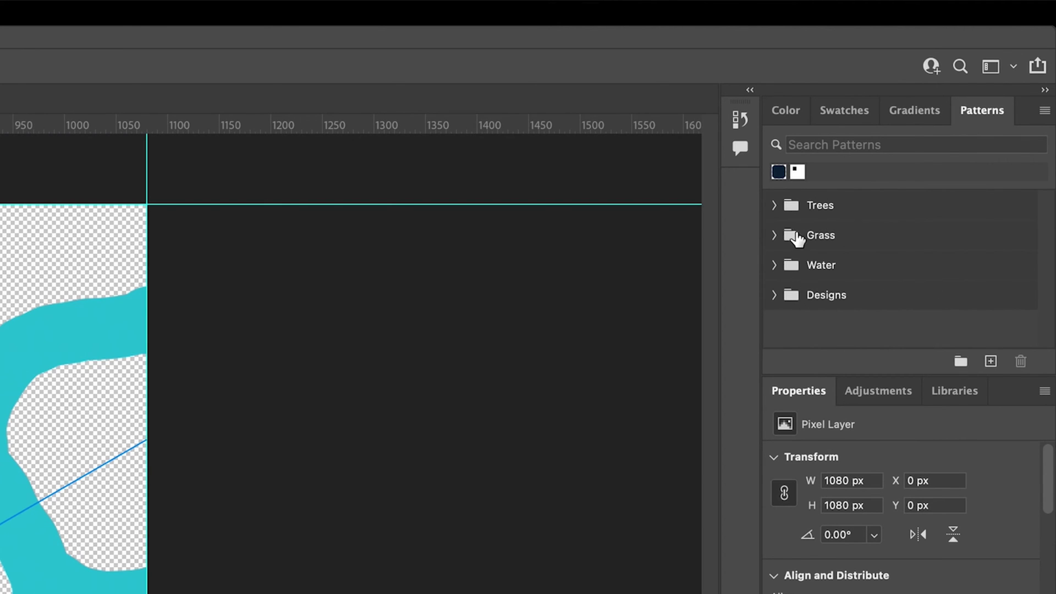
pyautogui.click(776, 206)
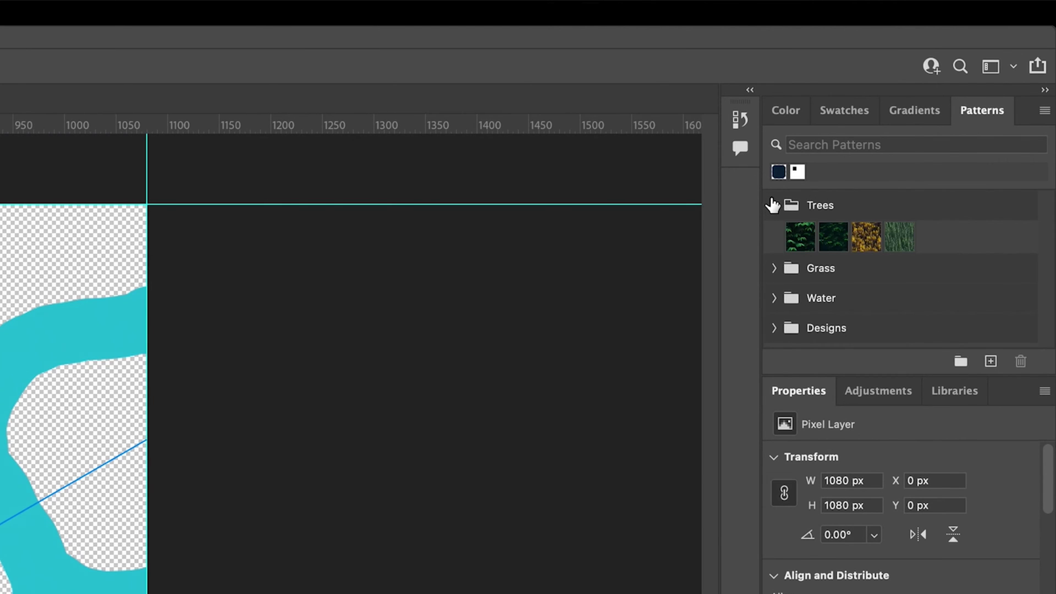
pyautogui.click(776, 206)
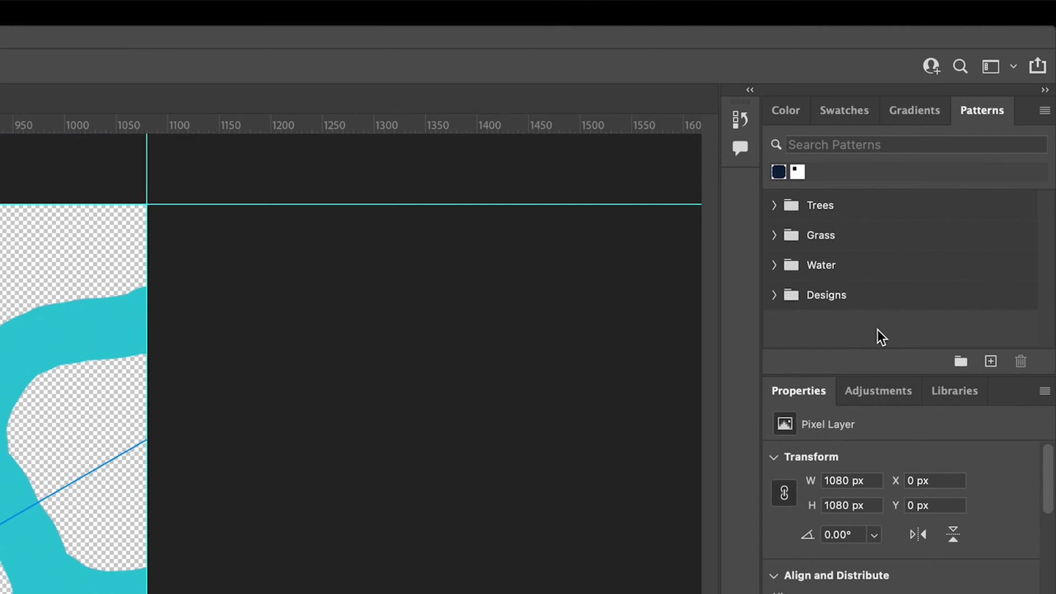
# Save the mandala as a new pattern named 'Tutorial' and show Window > Patterns.
pyautogui.click(990, 361)
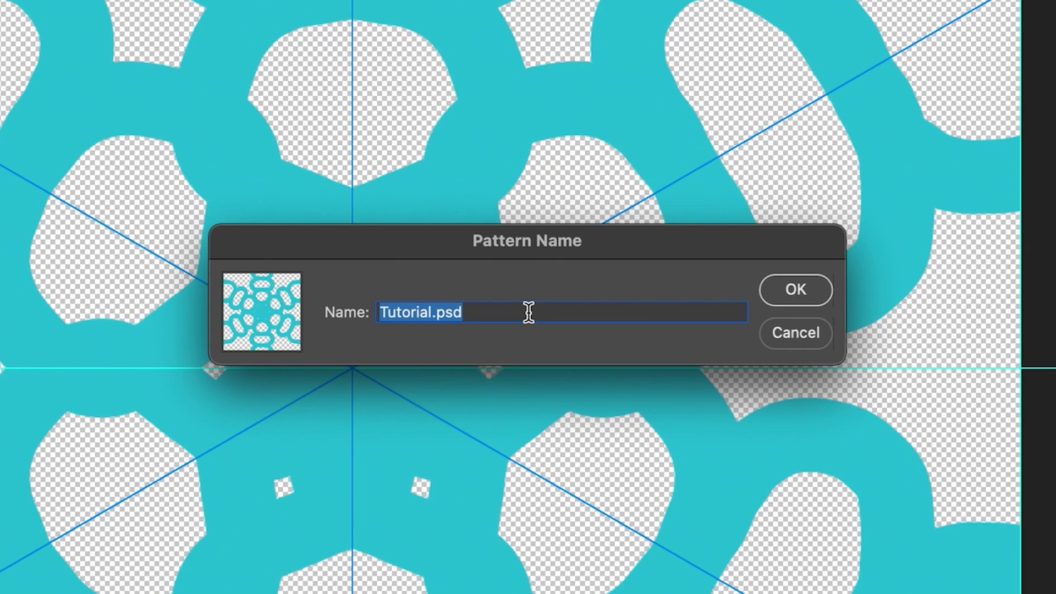
pyautogui.write('Tutorial')
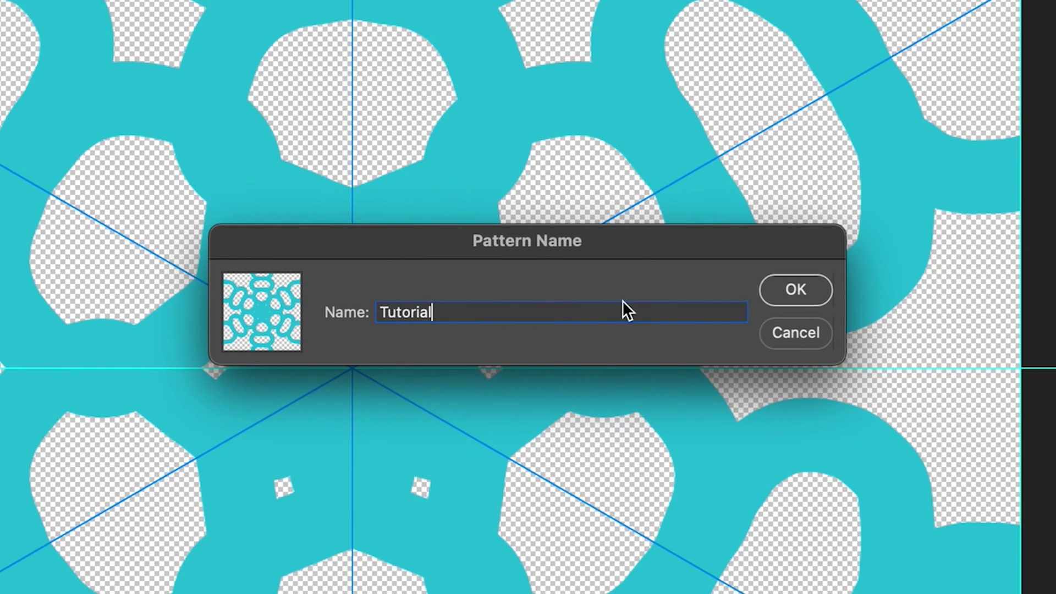
pyautogui.click(805, 281)
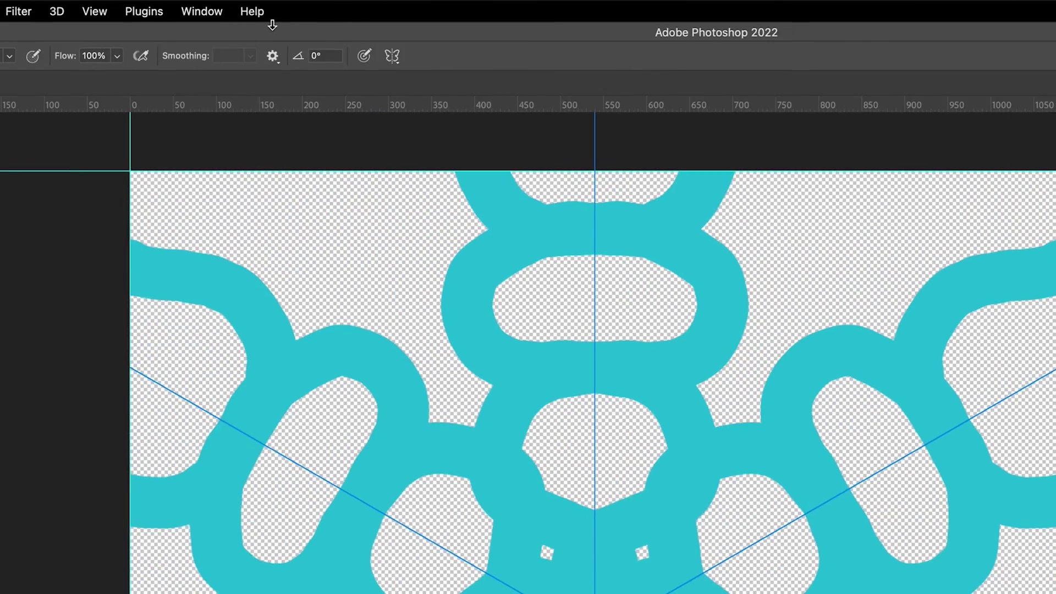
pyautogui.click(200, 12)
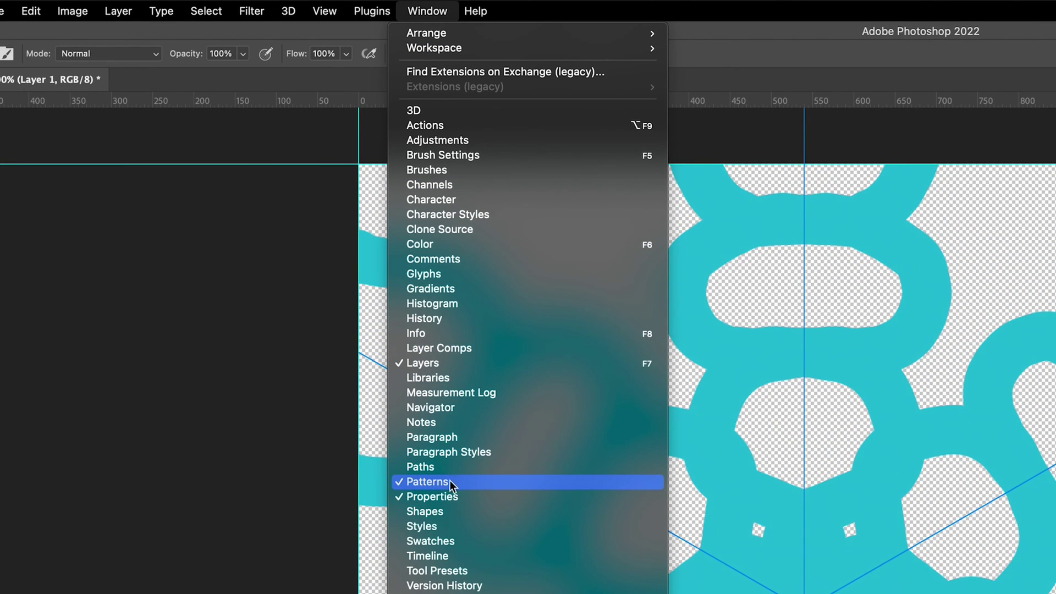
pyautogui.click(593, 484)
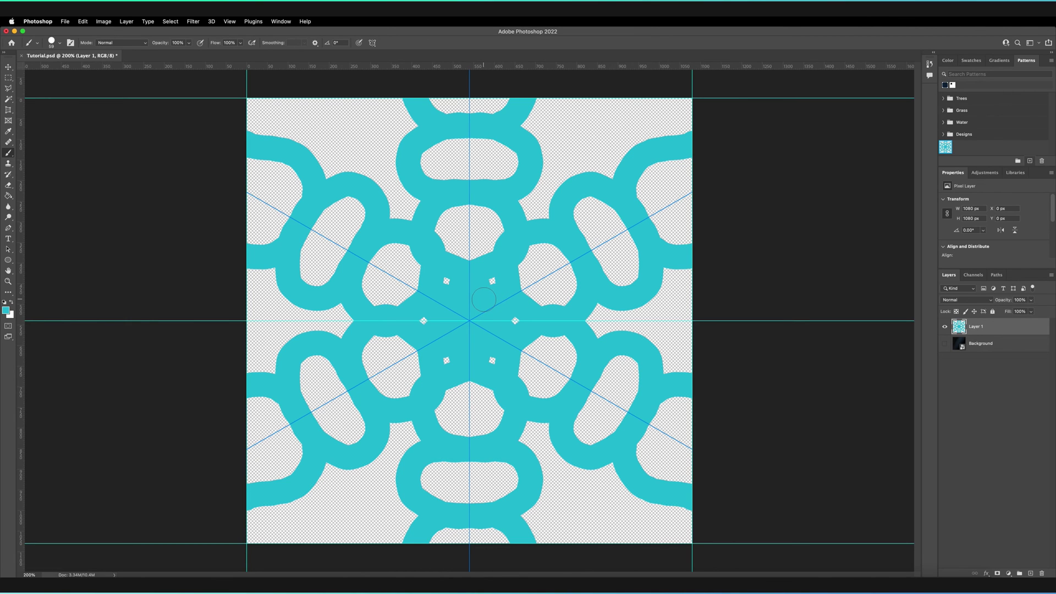
# With the Move tool active, hide Layer 1 and the guides, and show the dark Background.
pyautogui.press('v')
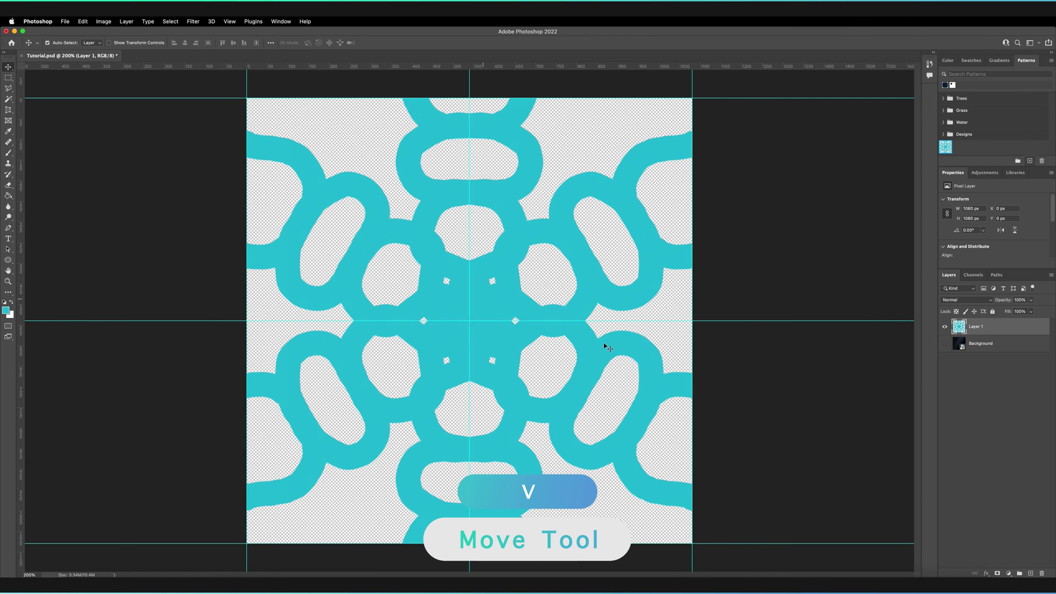
pyautogui.click(945, 328)
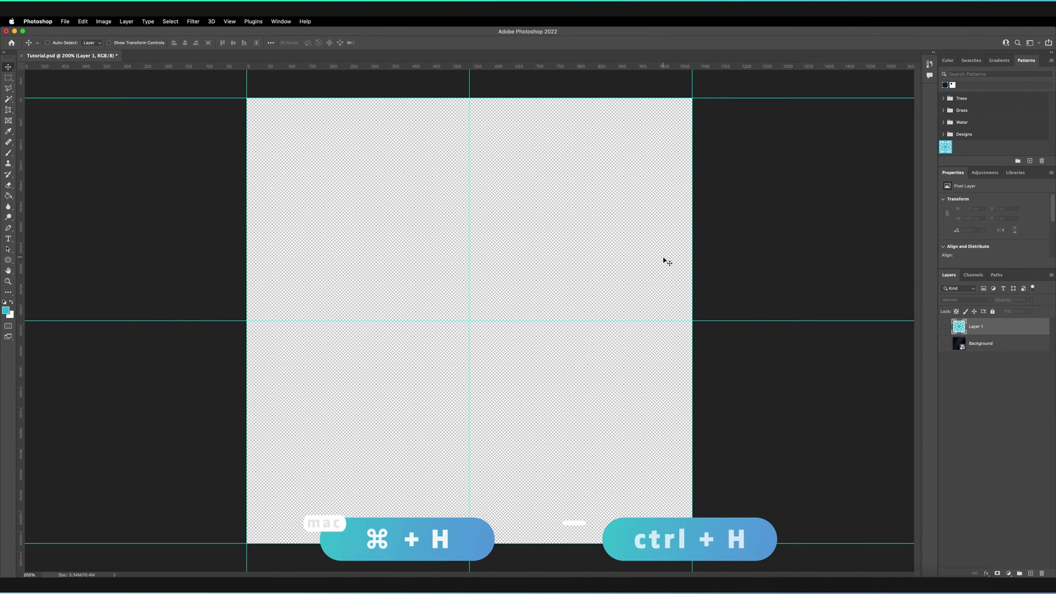
pyautogui.press('super+h')
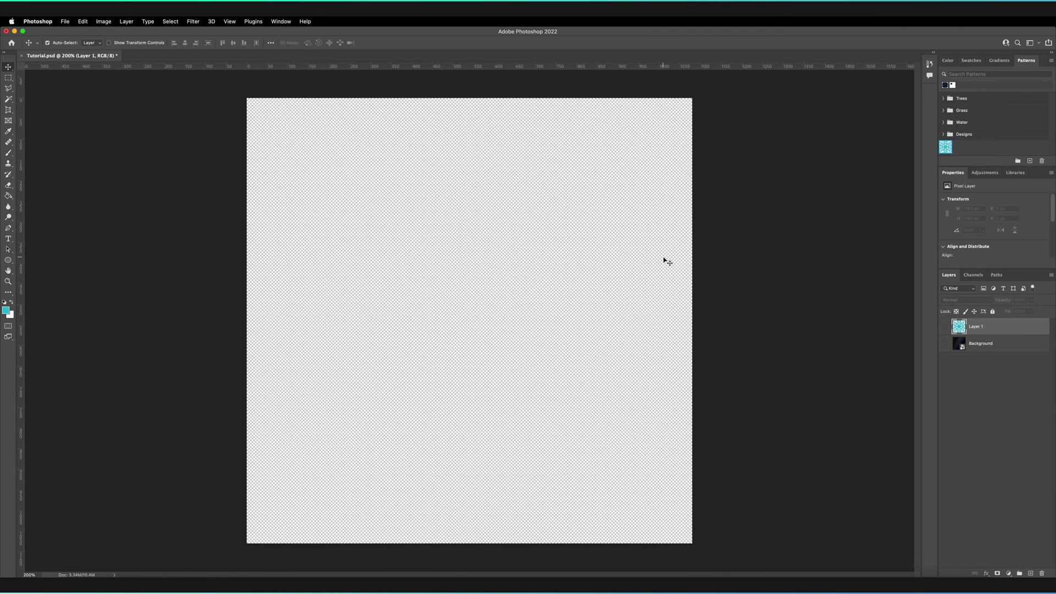
pyautogui.click(946, 345)
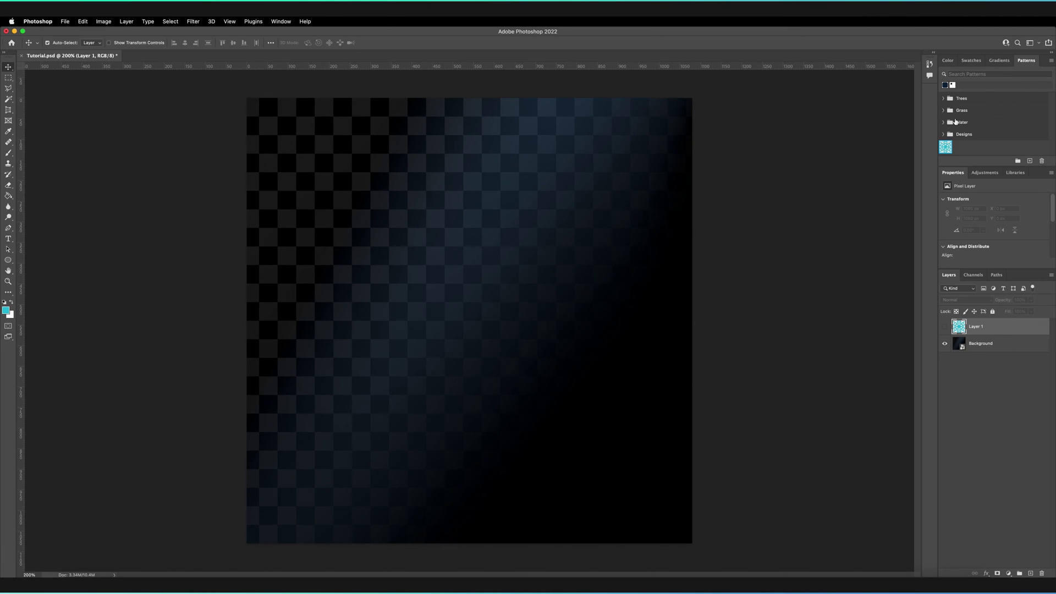
# Drag the Tutorial mandala pattern onto the canvas to create a Pattern Fill 1 layer.
pyautogui.moveTo(946, 147); pyautogui.dragTo(462, 263)
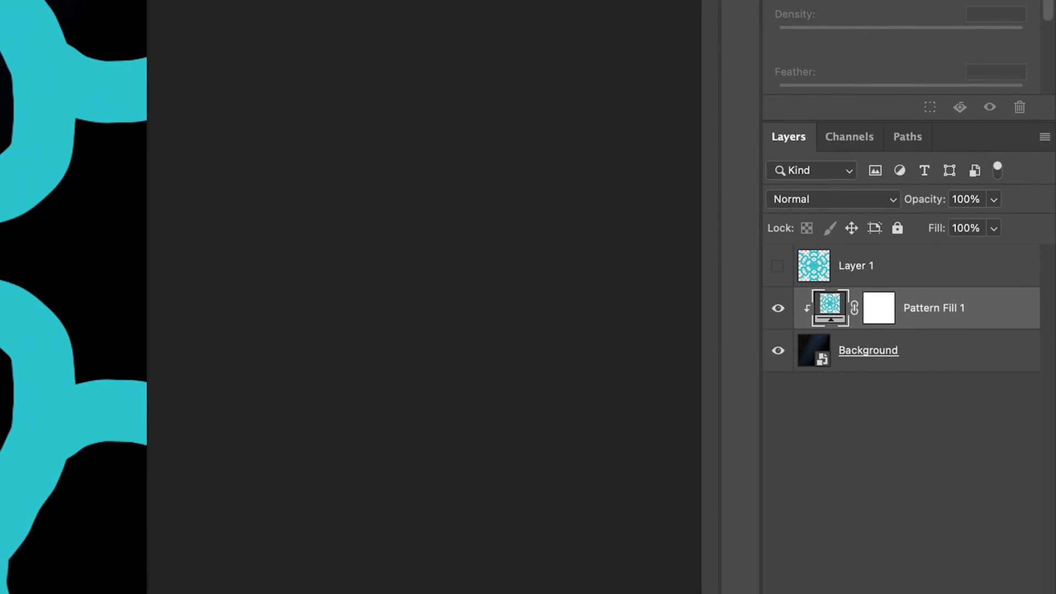
# Set the Pattern Fill 1 layer's pattern to 8% scale and a -139.61° angle.
pyautogui.doubleClick(834, 310)
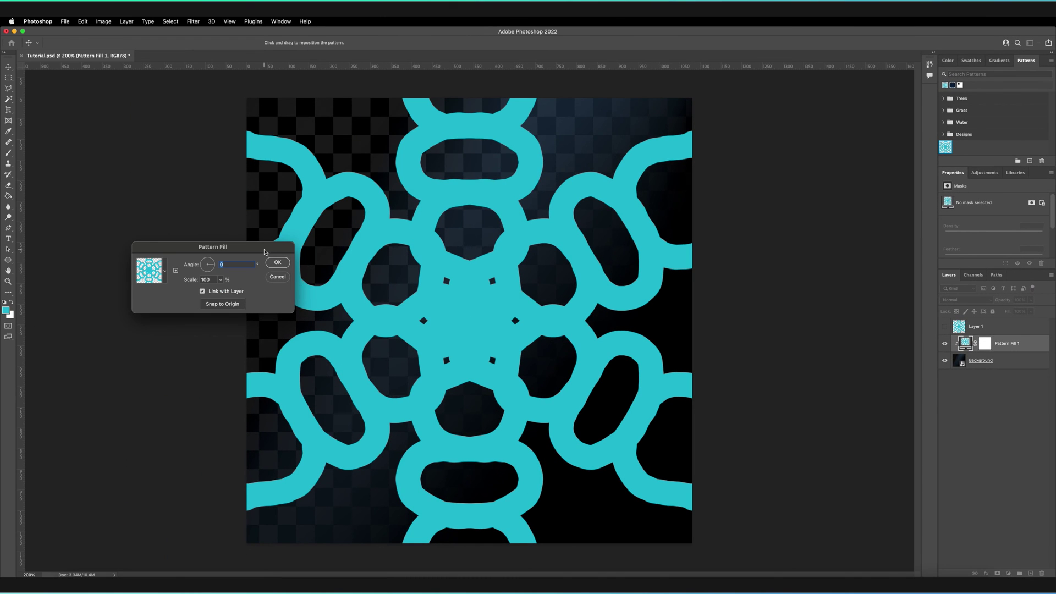
pyautogui.moveTo(264, 252); pyautogui.dragTo(803, 270)
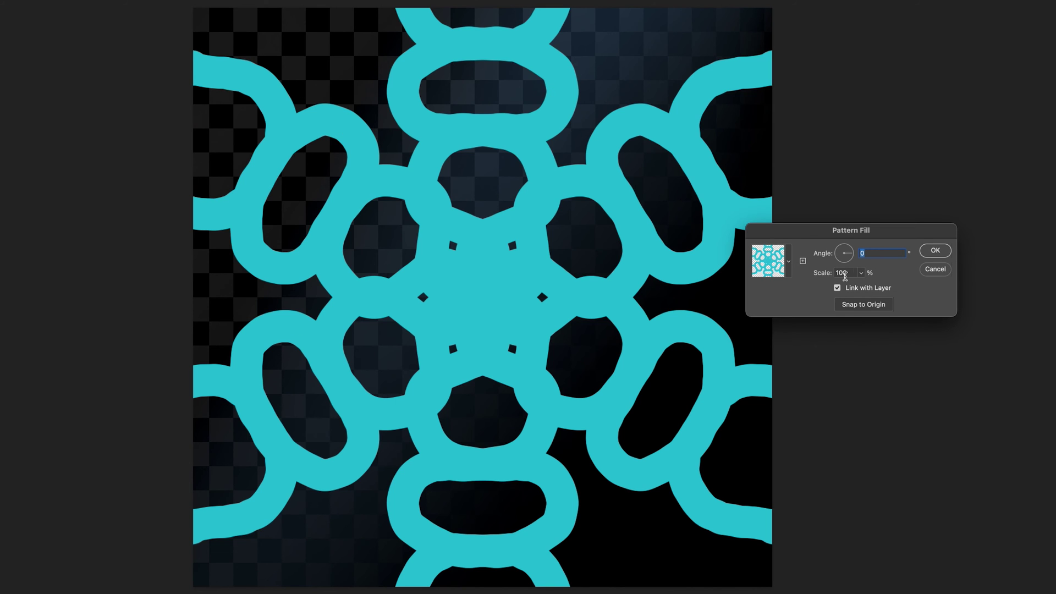
pyautogui.moveTo(827, 278); pyautogui.dragTo(800, 279)
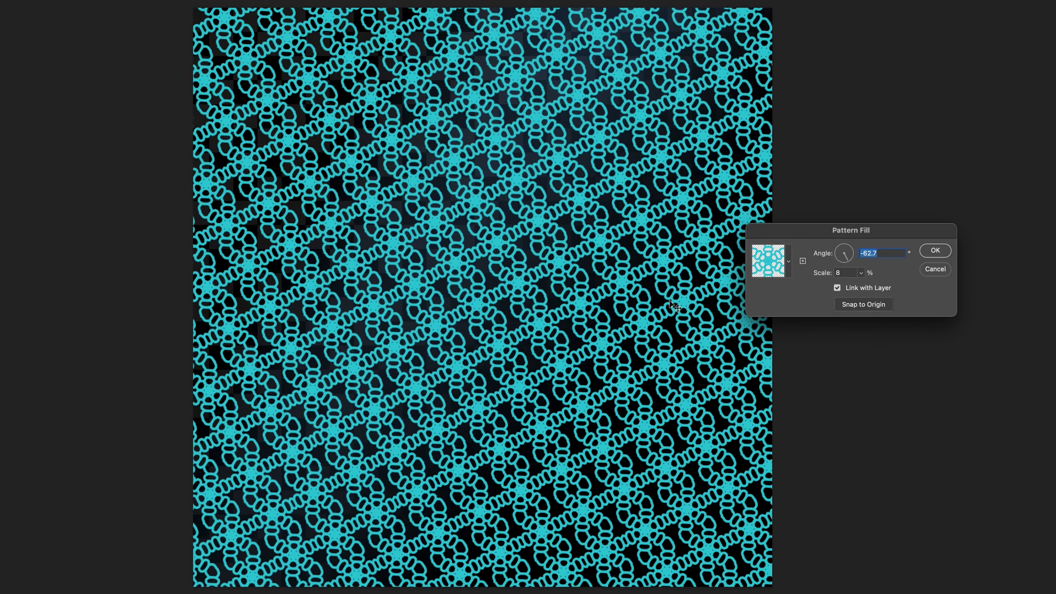
pyautogui.click(841, 251)
pyautogui.click(836, 259)
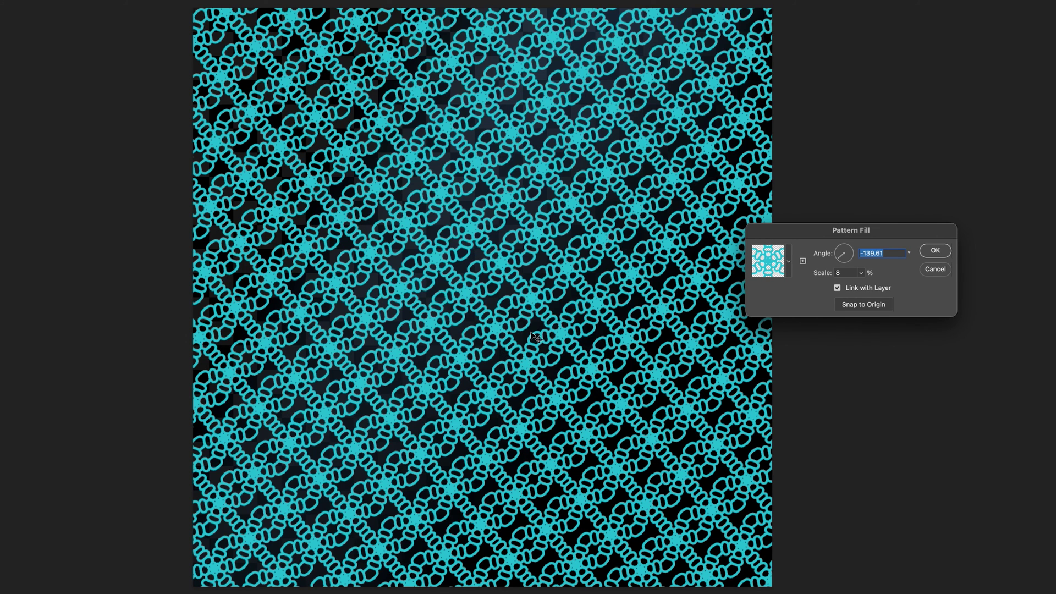
# Slide the pattern fill to a new position, then snap it back to its origin.
pyautogui.click(556, 330)
pyautogui.moveTo(556, 330); pyautogui.dragTo(617, 365)
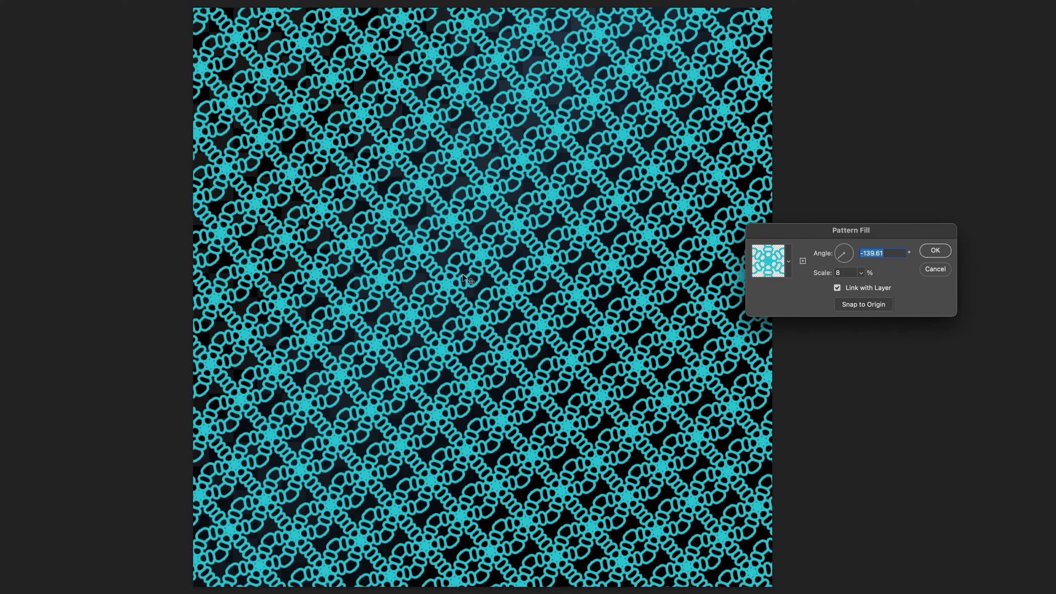
pyautogui.click(864, 305)
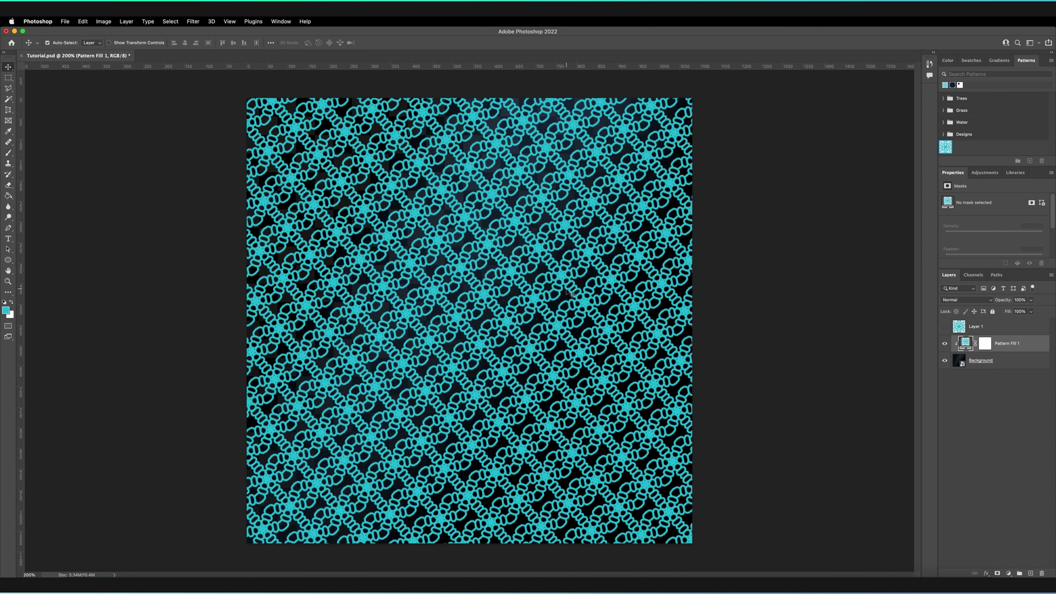
# Reopen the Pattern Fill 1 settings and move the dialog aside.
pyautogui.doubleClick(965, 343)
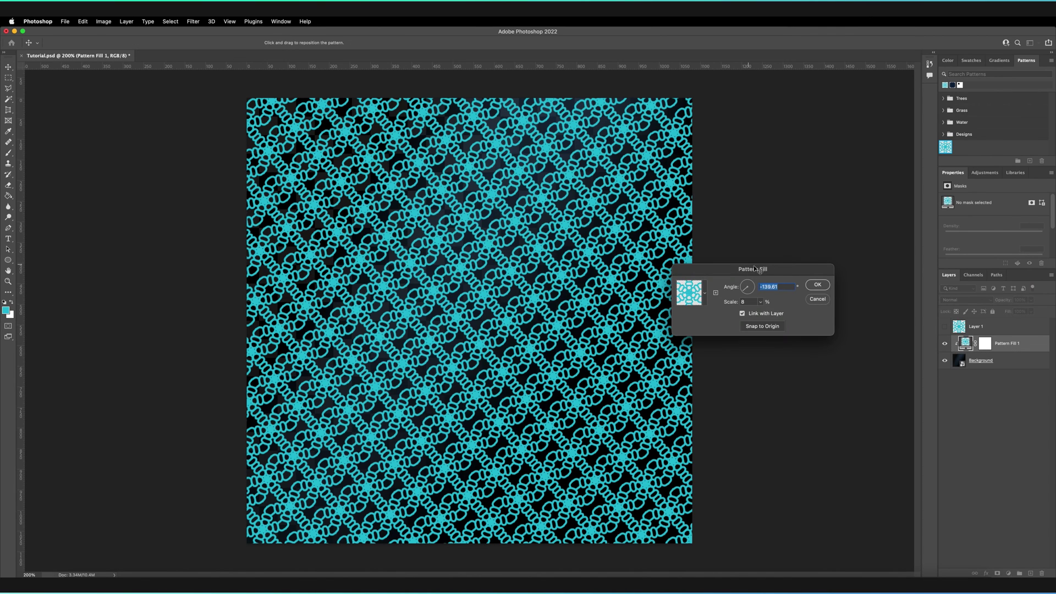
pyautogui.moveTo(755, 269); pyautogui.dragTo(787, 266)
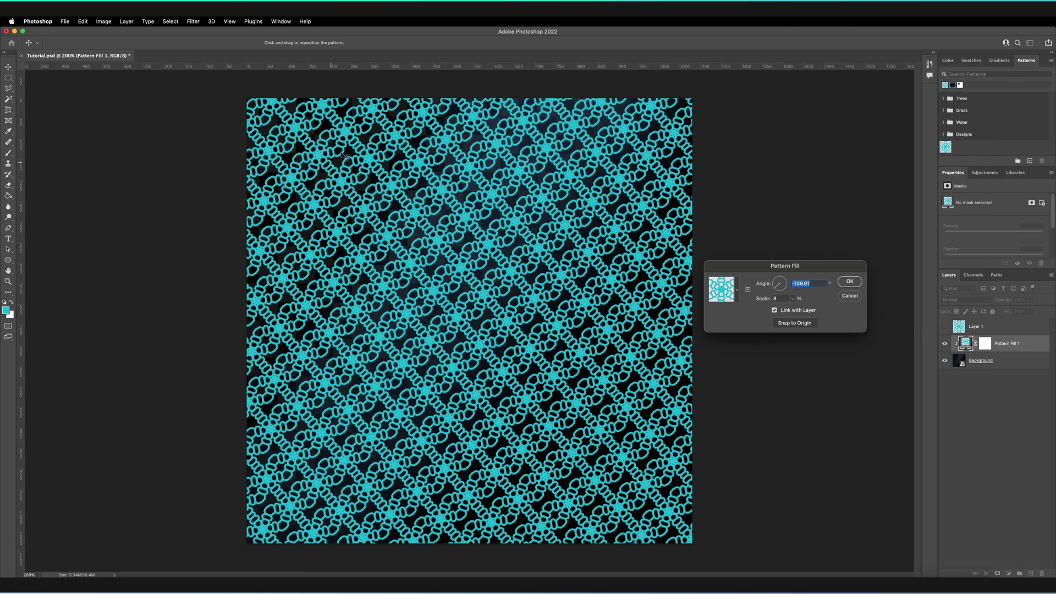
# Cancel the Pattern Fill dialog, hide Pattern Fill 1, and show and select Layer 1.
pyautogui.click(852, 298)
pyautogui.click(945, 345)
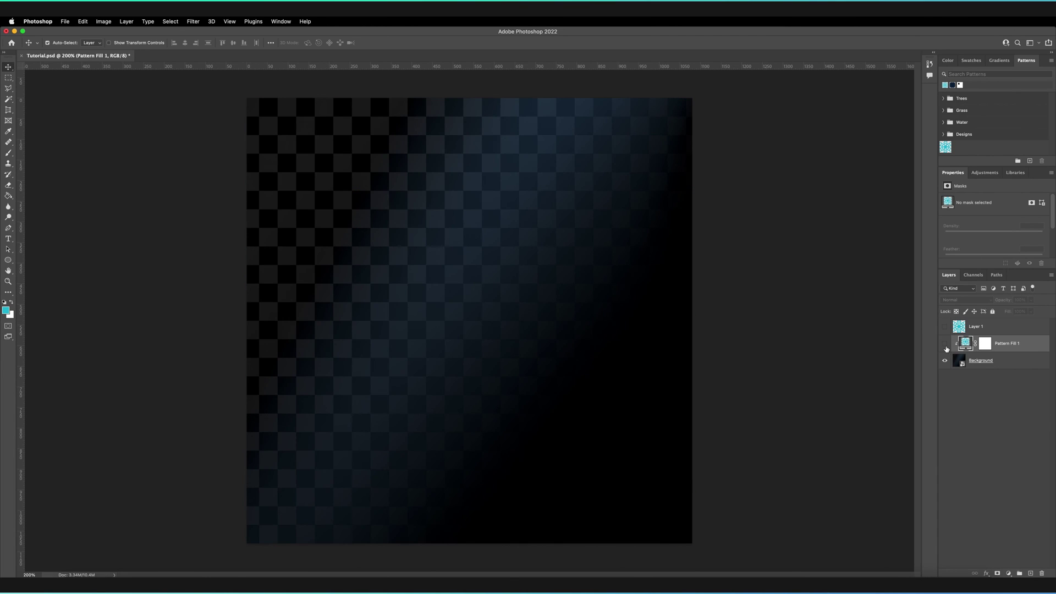
pyautogui.click(945, 327)
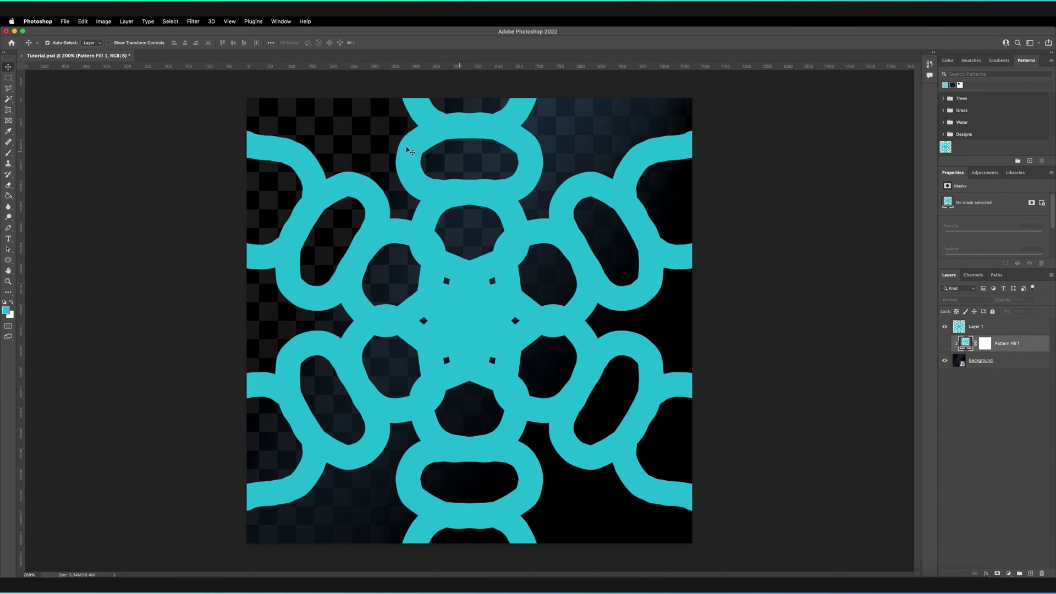
pyautogui.click(516, 336)
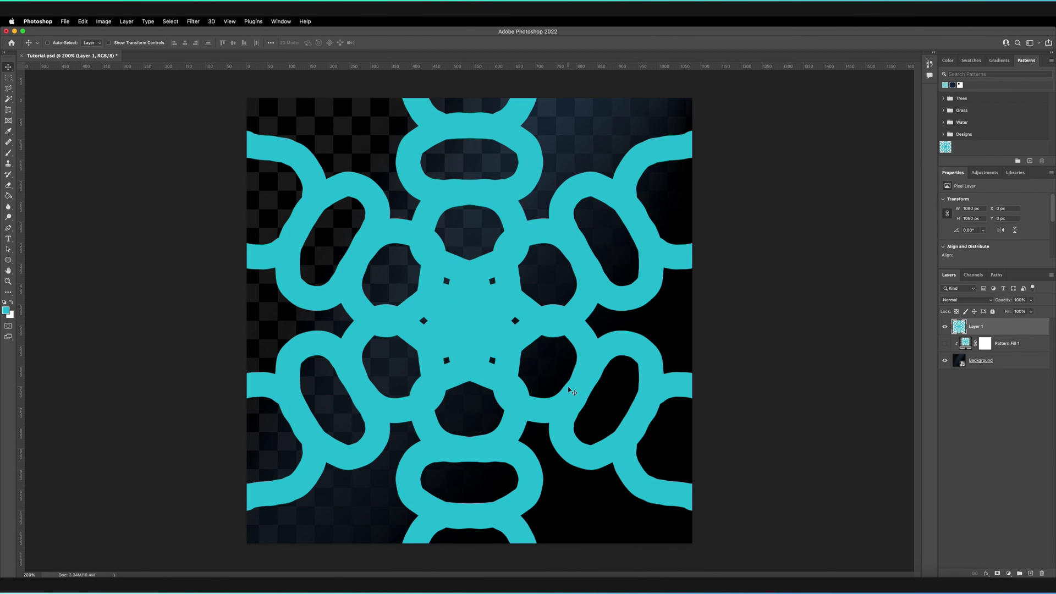
# Scale the mandala on Layer 1 down to 84.6%, lower it, and commit.
pyautogui.press('super+t')
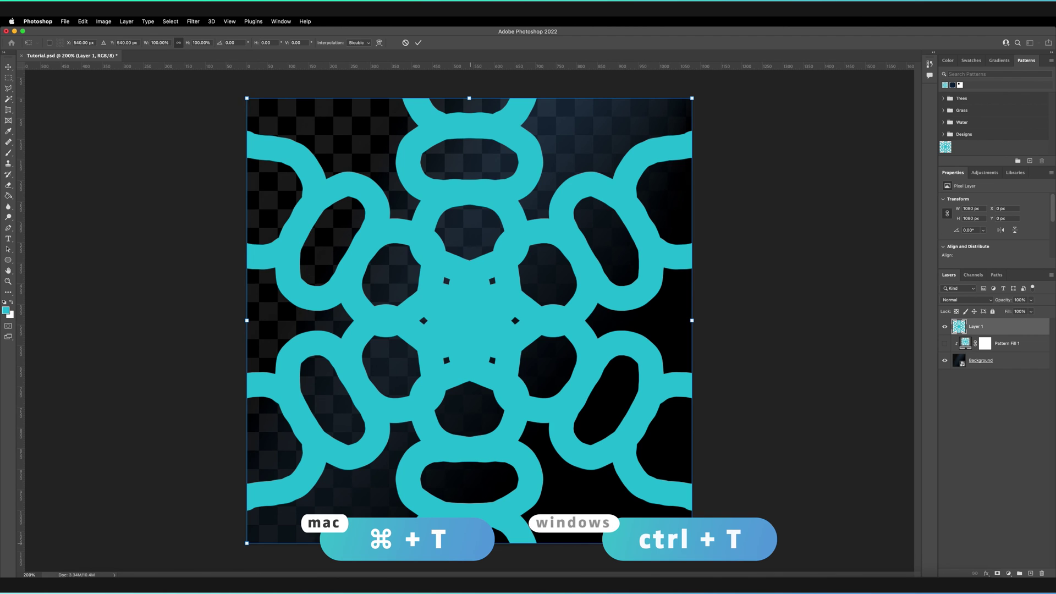
pyautogui.moveTo(469, 543); pyautogui.dragTo(467, 473)
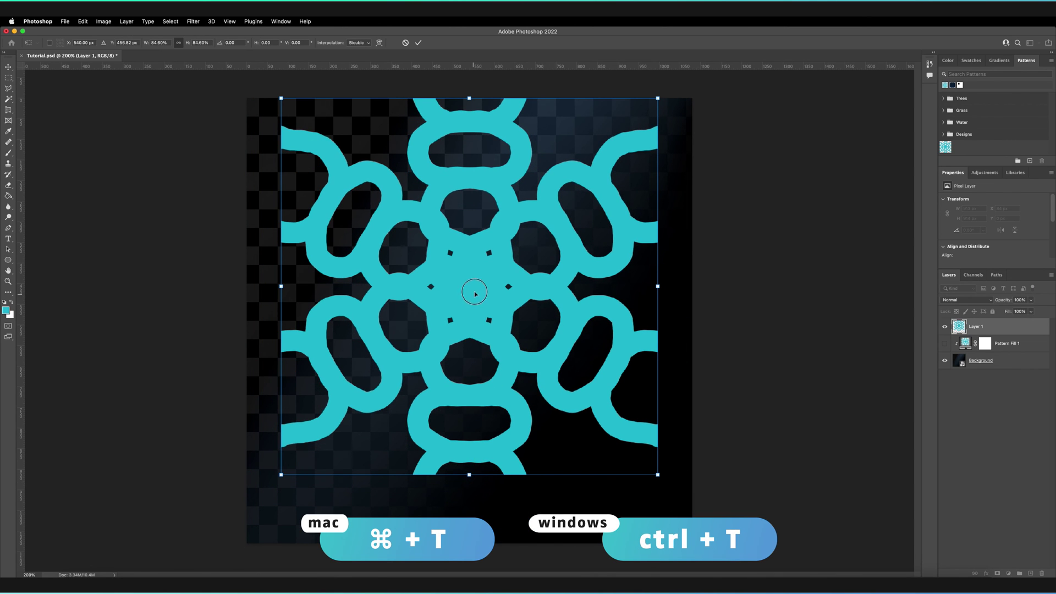
pyautogui.moveTo(474, 293); pyautogui.dragTo(475, 329)
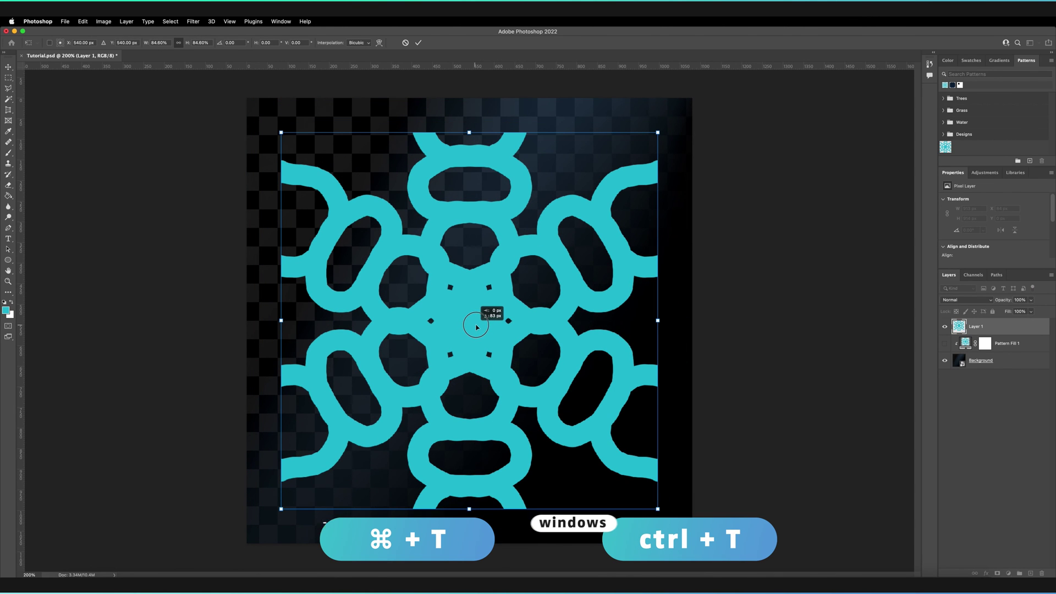
pyautogui.click(418, 42)
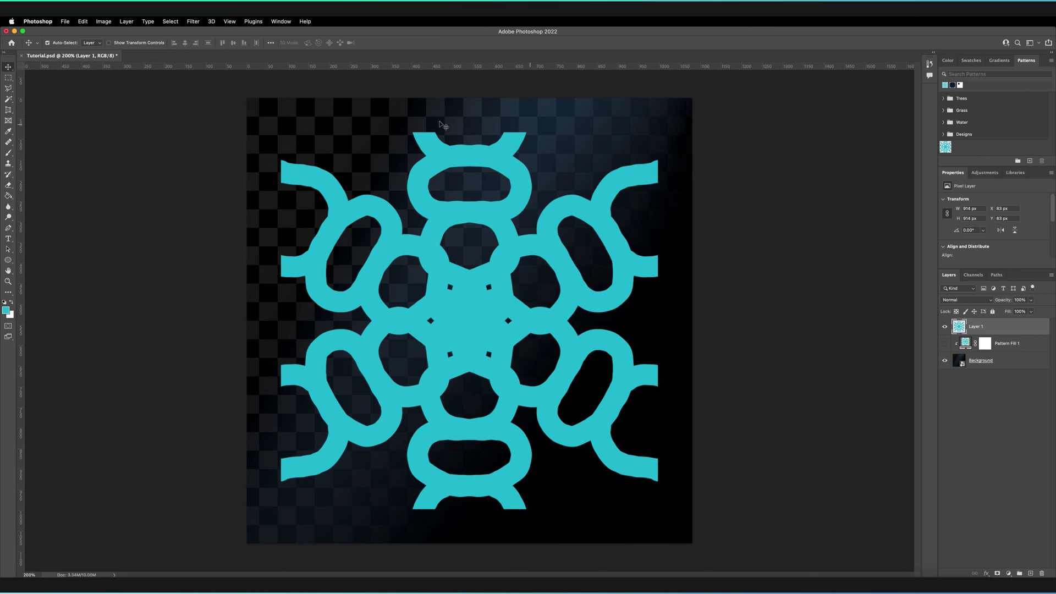
# Hide the Background, define the smaller mandala as a new pattern, then hide Layer 1.
pyautogui.click(945, 361)
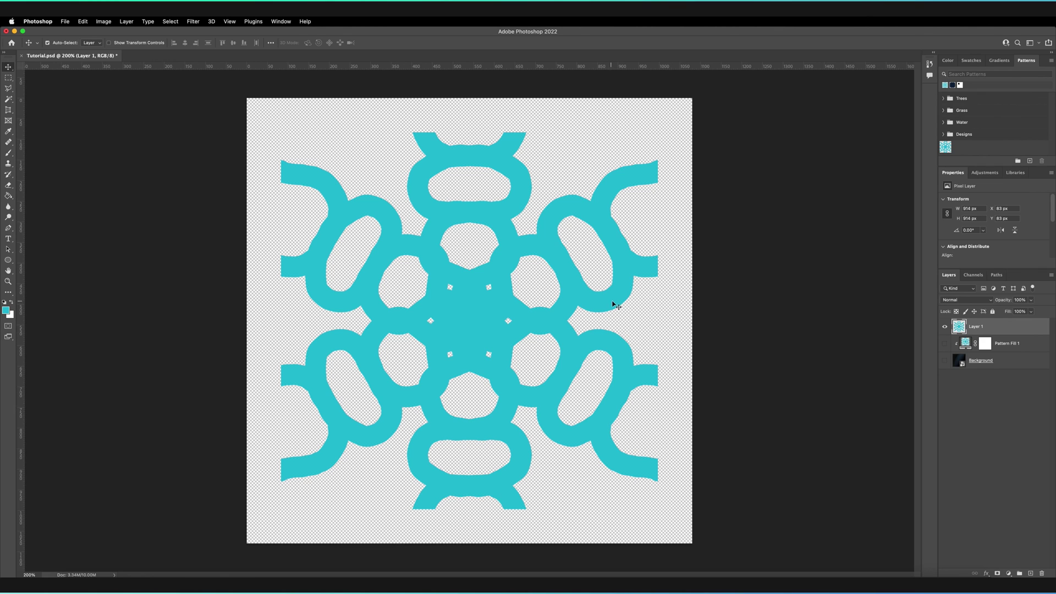
pyautogui.click(1030, 161)
pyautogui.click(617, 295)
pyautogui.click(944, 326)
# Show Pattern Fill 1 and Background, and switch the fill to the new spaced-out mandala pattern.
pyautogui.moveTo(944, 343); pyautogui.dragTo(944, 360)
pyautogui.click(966, 343)
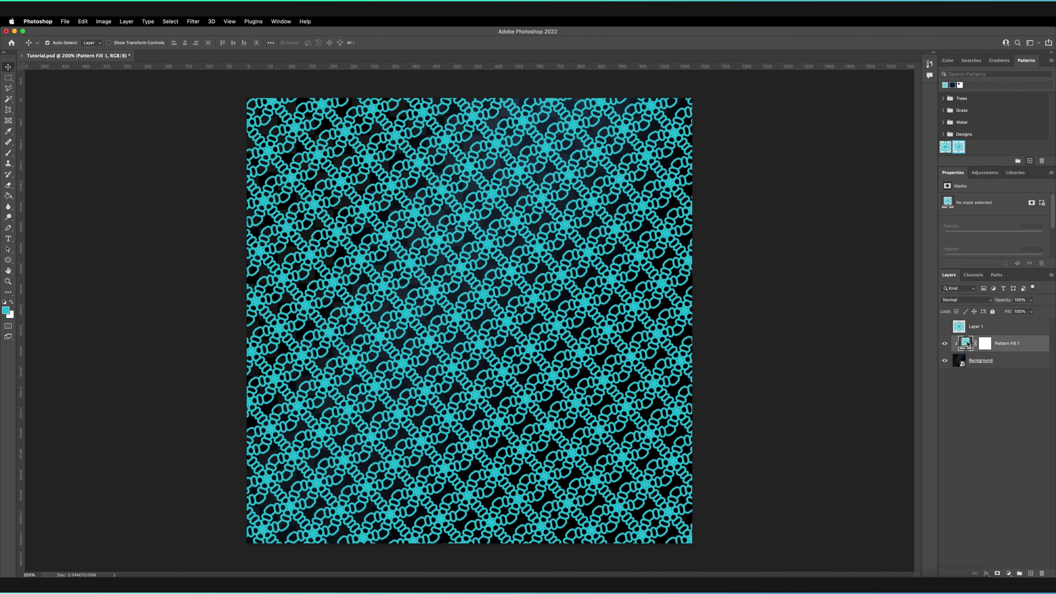
pyautogui.doubleClick(966, 343)
pyautogui.click(736, 290)
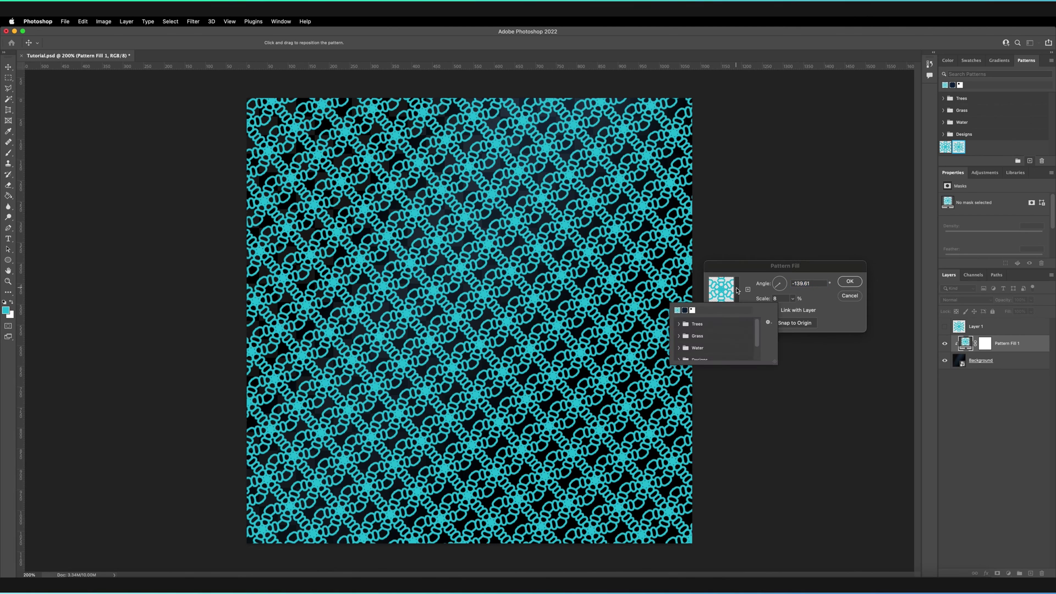
pyautogui.scroll(-2, 723, 338)
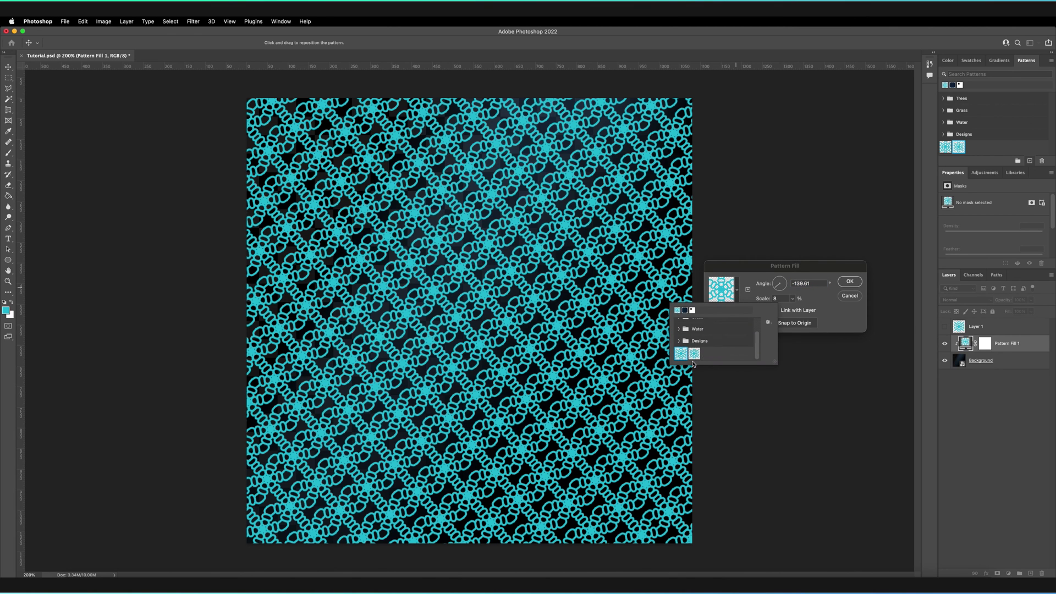
pyautogui.click(692, 356)
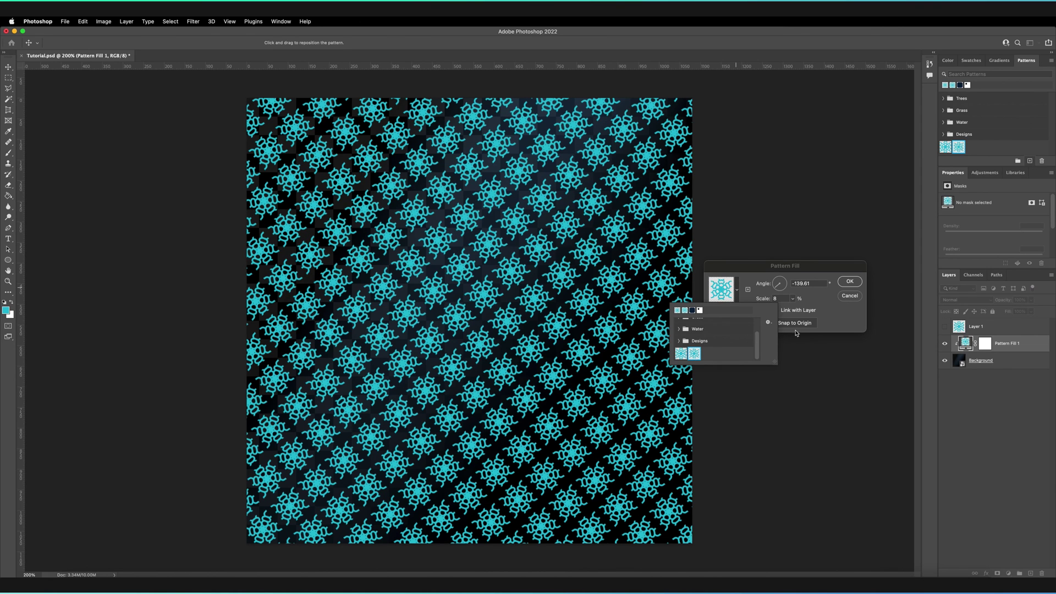
pyautogui.click(846, 314)
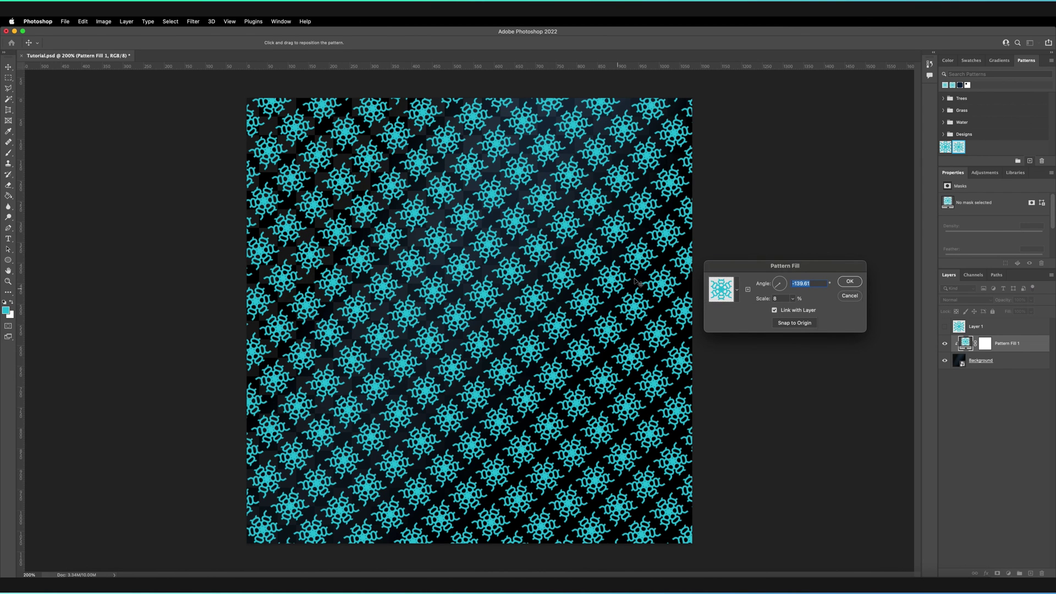